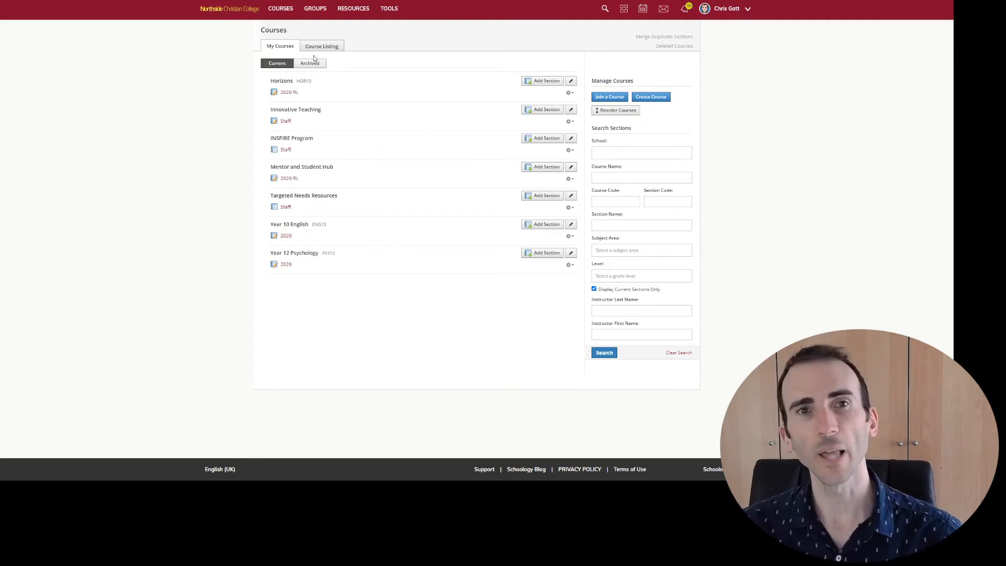
Open the full list of my courses and show the archived ones.
{"action": "left_click", "coordinate": [286, 11]}
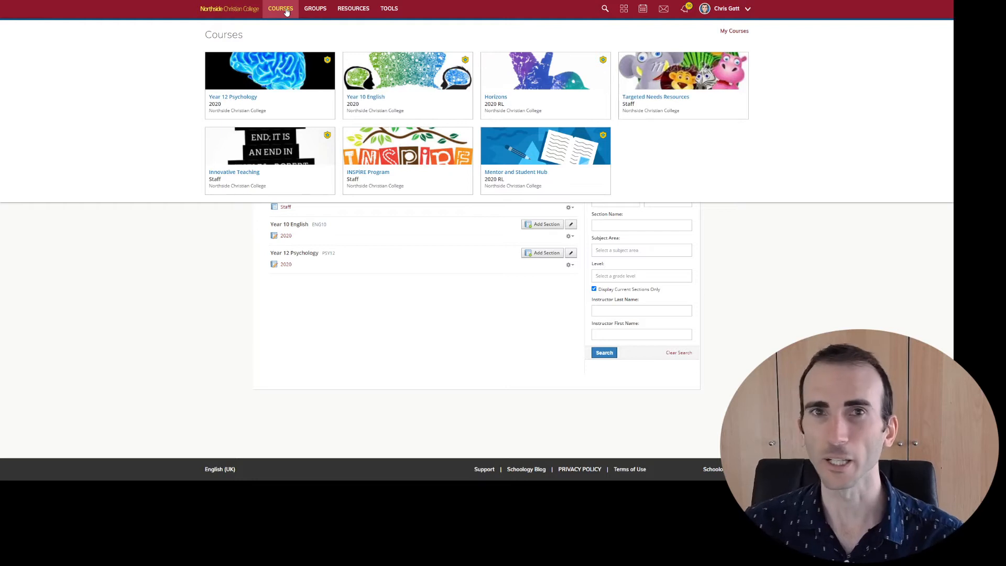
{"action": "left_click", "coordinate": [732, 32]}
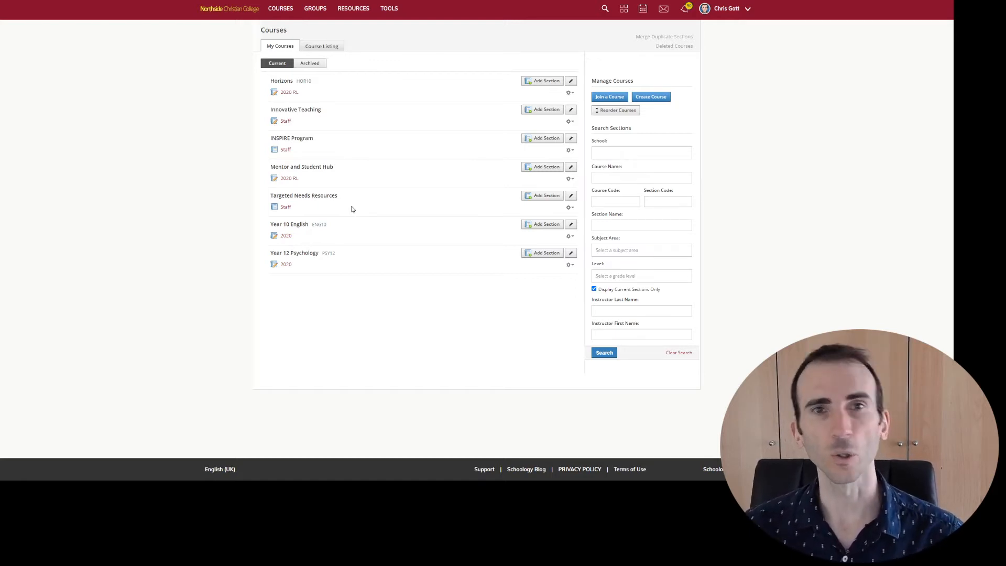
{"action": "left_click", "coordinate": [323, 67]}
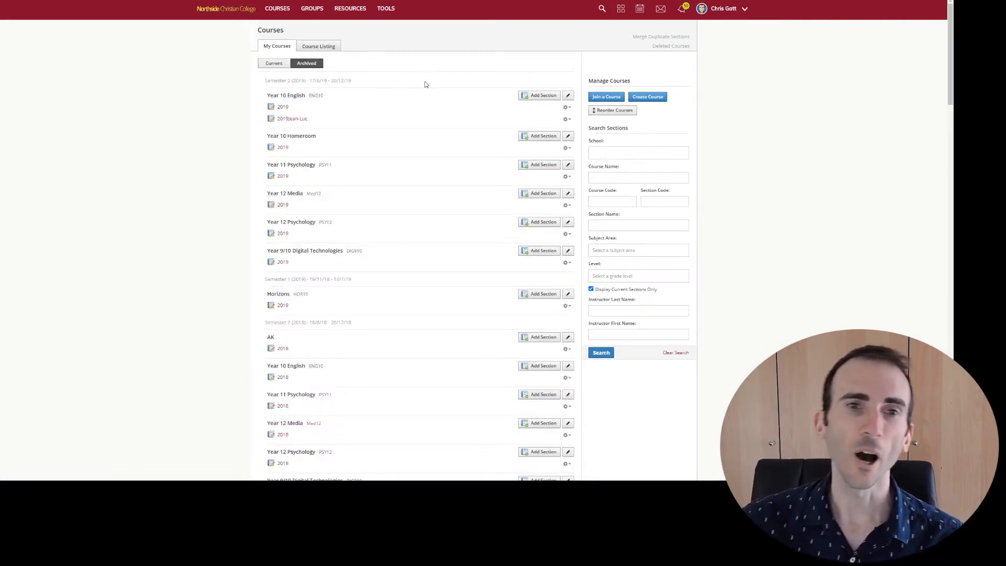
{"action": "scroll", "coordinate": [431, 83], "scroll_direction": "down", "scroll_amount": 1}
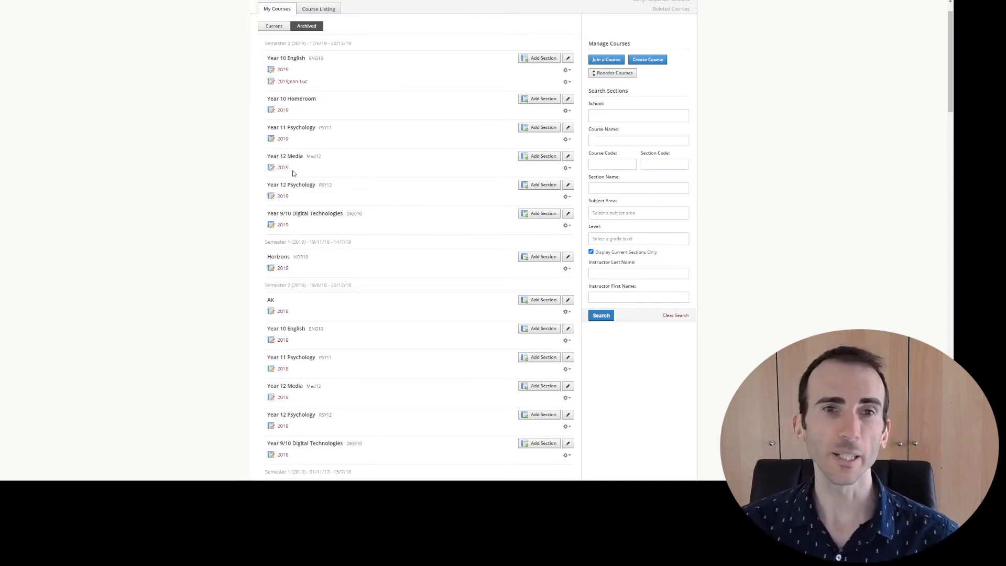
Start a copy of the archived 2019 Year 12 Media section and name the new section 2021.
{"action": "left_click", "coordinate": [568, 169]}
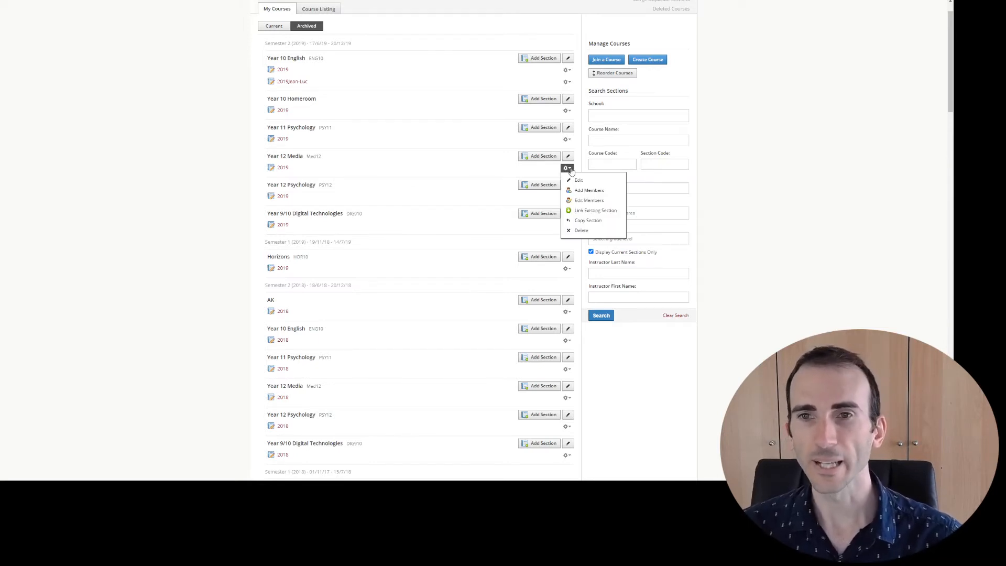
{"action": "left_click", "coordinate": [598, 220]}
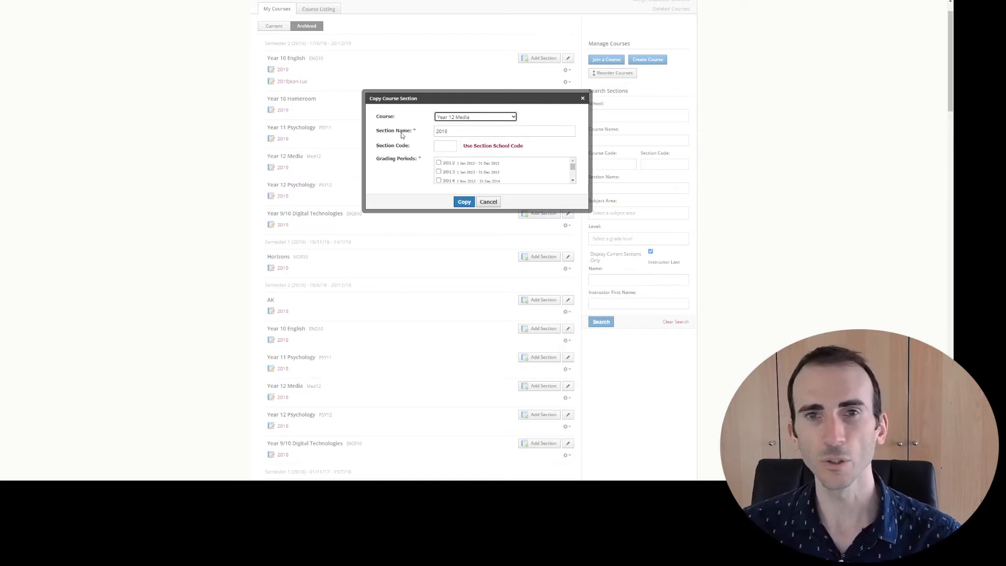
{"action": "key", "text": "Tab"}
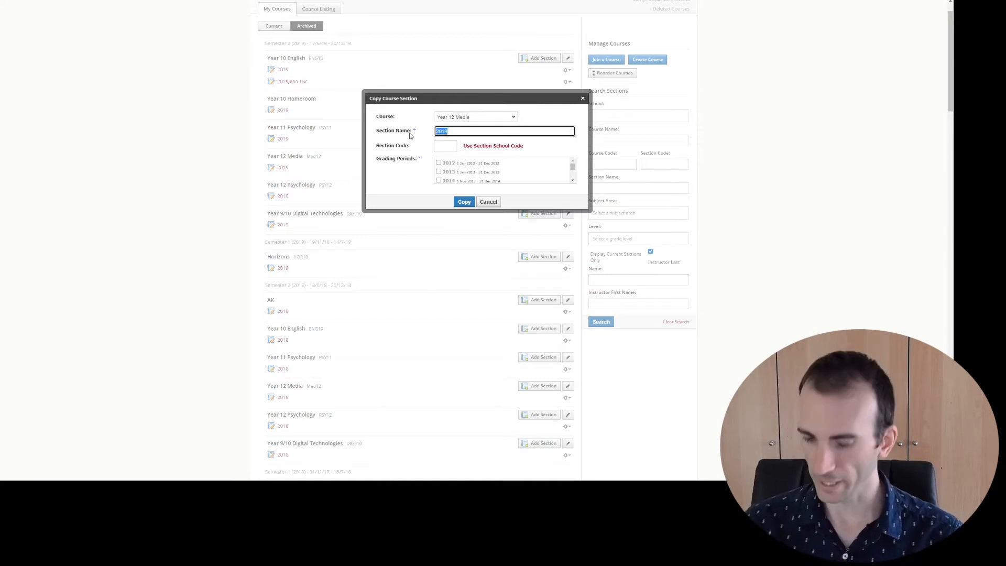
{"action": "type", "text": "2021"}
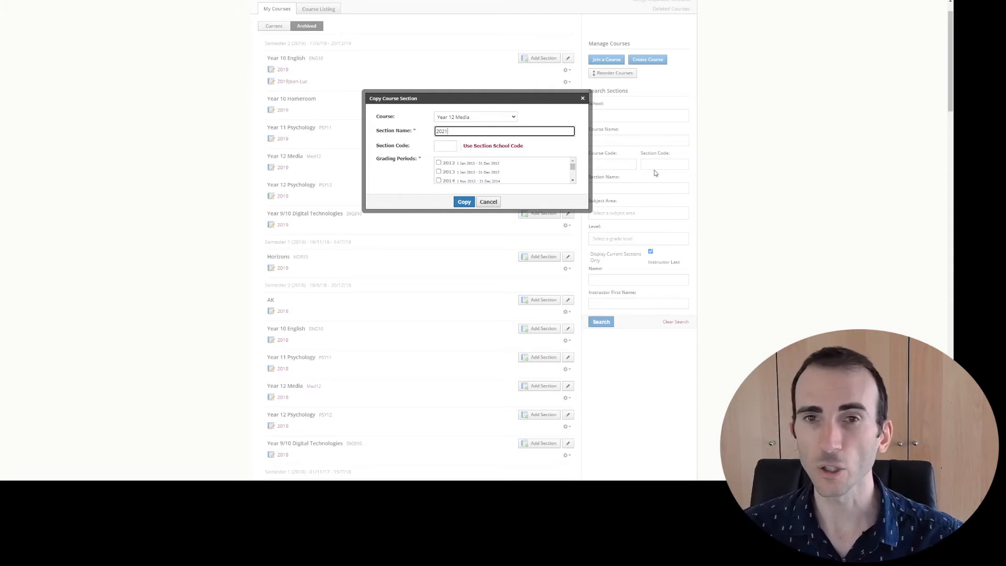
{"action": "type", "text": "S2"}
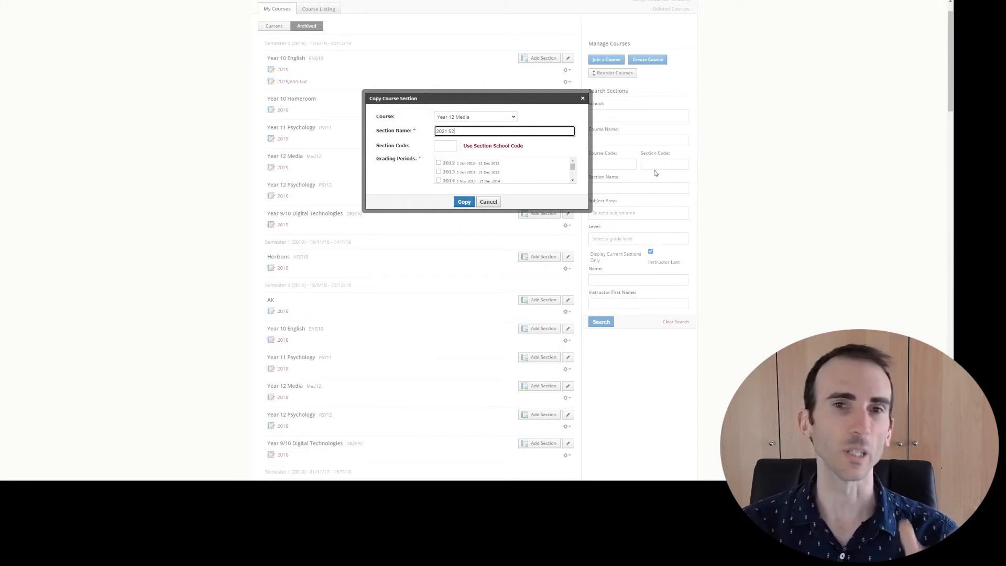
{"action": "key", "text": "BackSpace"}
{"action": "key", "text": "BackSpace"}
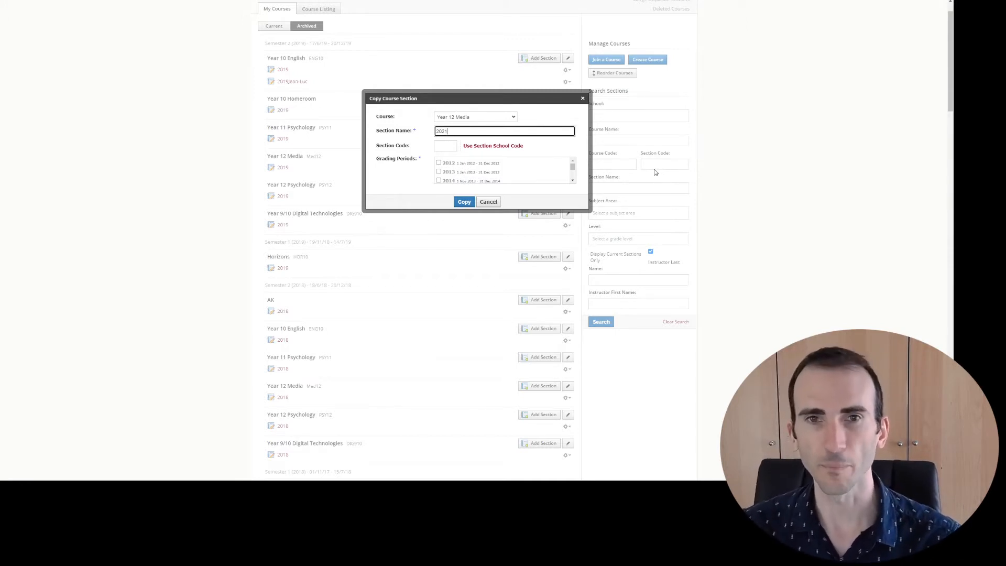
Assign the Year 12 Media copy to the full-year 2021 grading period and create the copied section.
{"action": "left_click_drag", "start_coordinate": [573, 165], "coordinate": [575, 178]}
{"action": "left_click", "coordinate": [574, 181]}
{"action": "left_click", "coordinate": [572, 161]}
{"action": "left_click", "coordinate": [572, 162]}
{"action": "left_click", "coordinate": [572, 162]}
{"action": "left_click", "coordinate": [572, 161]}
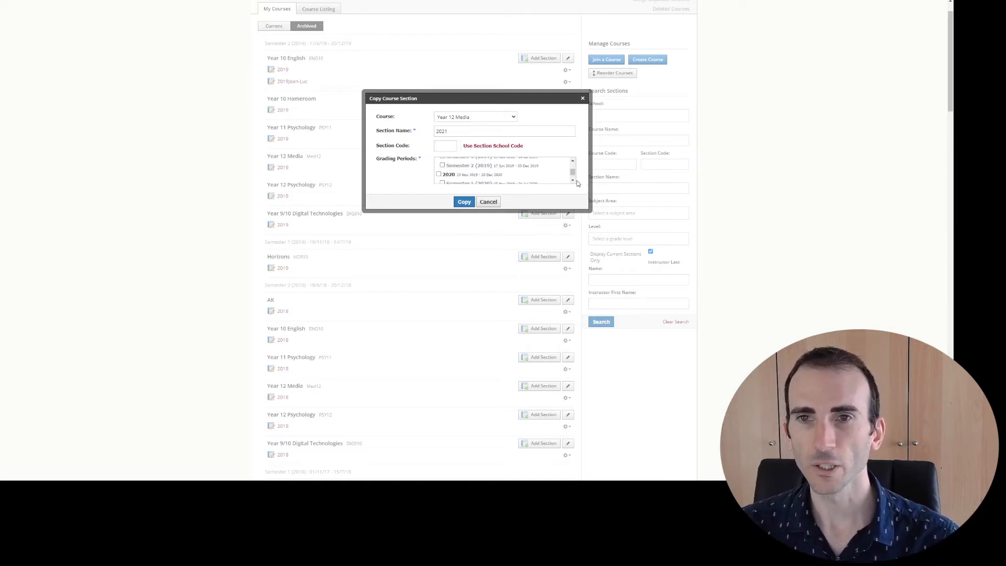
{"action": "left_click", "coordinate": [573, 180]}
{"action": "left_click", "coordinate": [574, 181]}
{"action": "left_click", "coordinate": [573, 181]}
{"action": "left_click", "coordinate": [573, 181]}
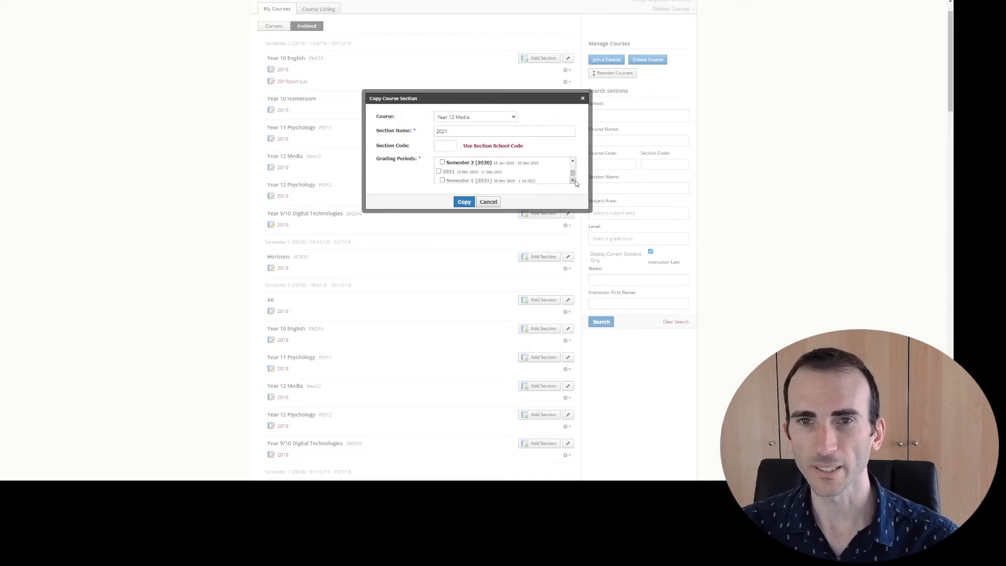
{"action": "left_click", "coordinate": [439, 172]}
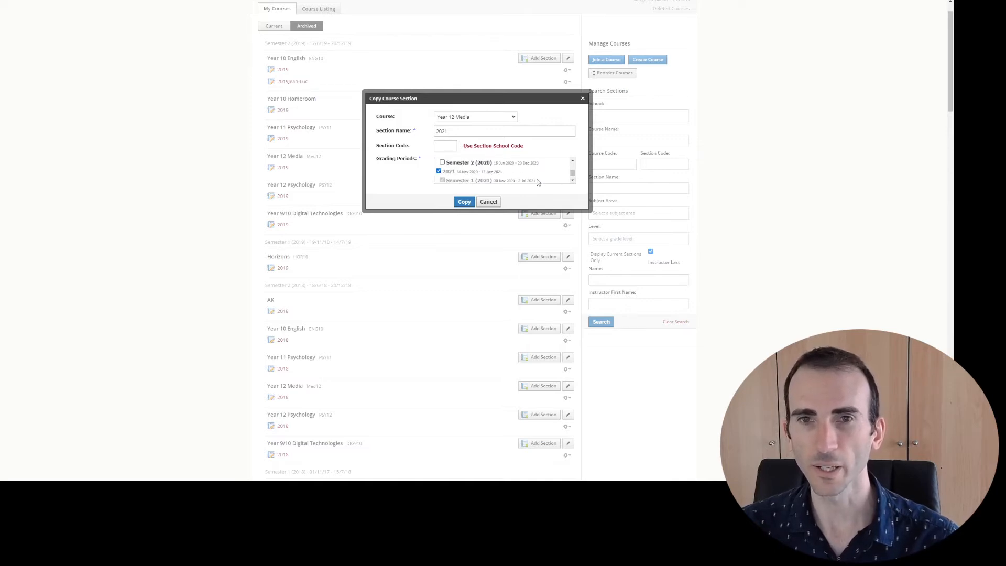
{"action": "left_click", "coordinate": [573, 181]}
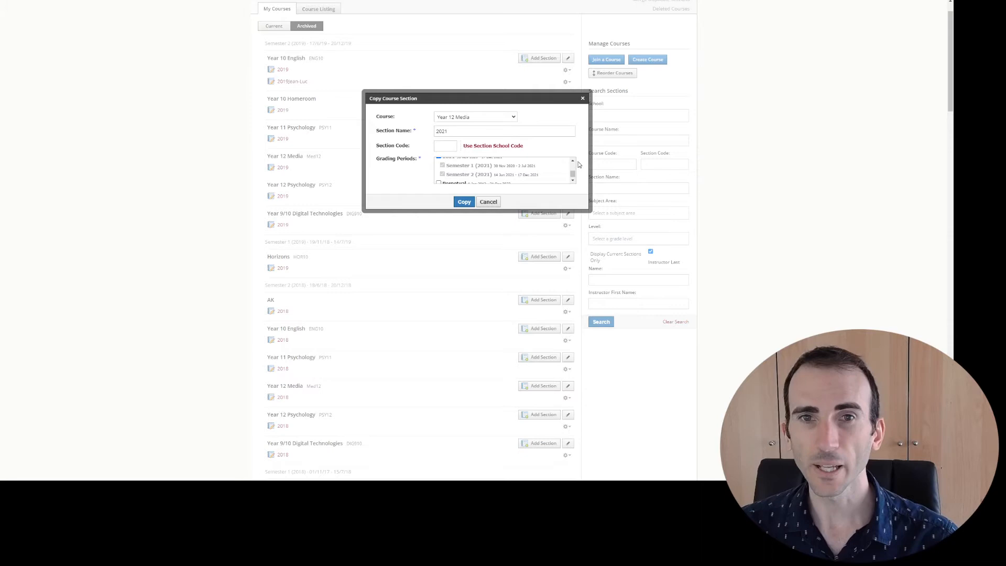
{"action": "left_click", "coordinate": [463, 203]}
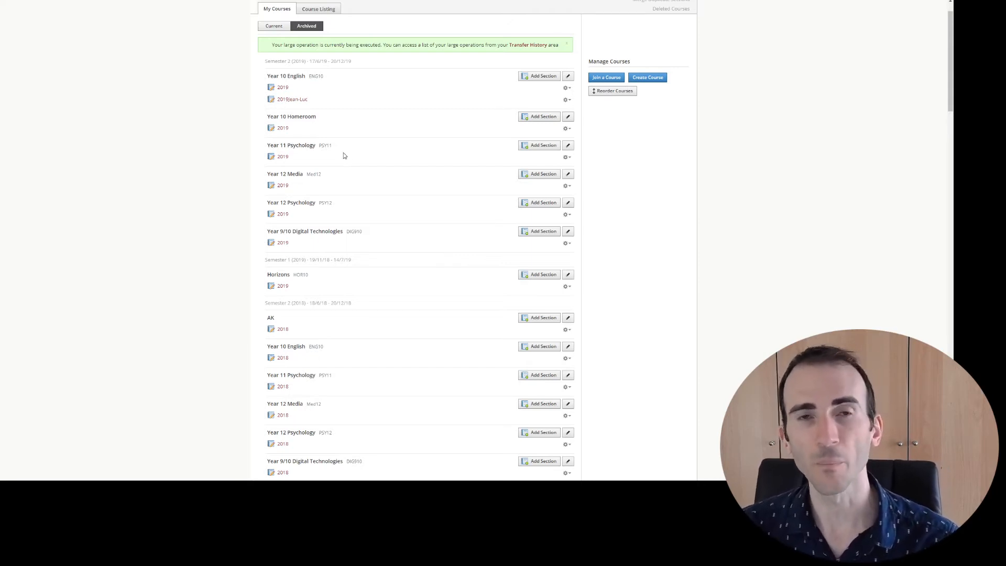
Check the courses overview for the copied Year 12 Media section.
{"action": "scroll", "coordinate": [352, 151], "scroll_direction": "up", "scroll_amount": 1}
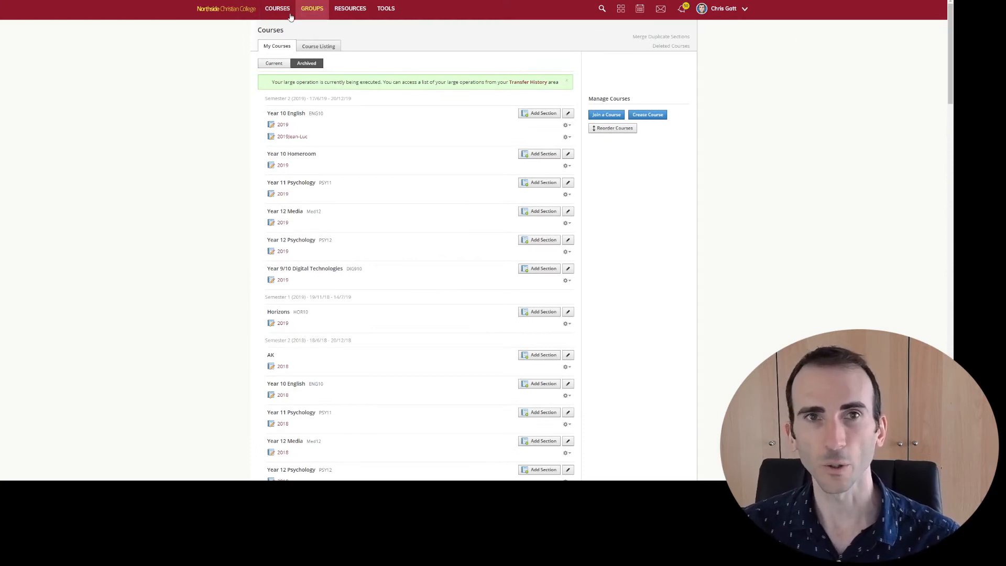
{"action": "left_click", "coordinate": [277, 9]}
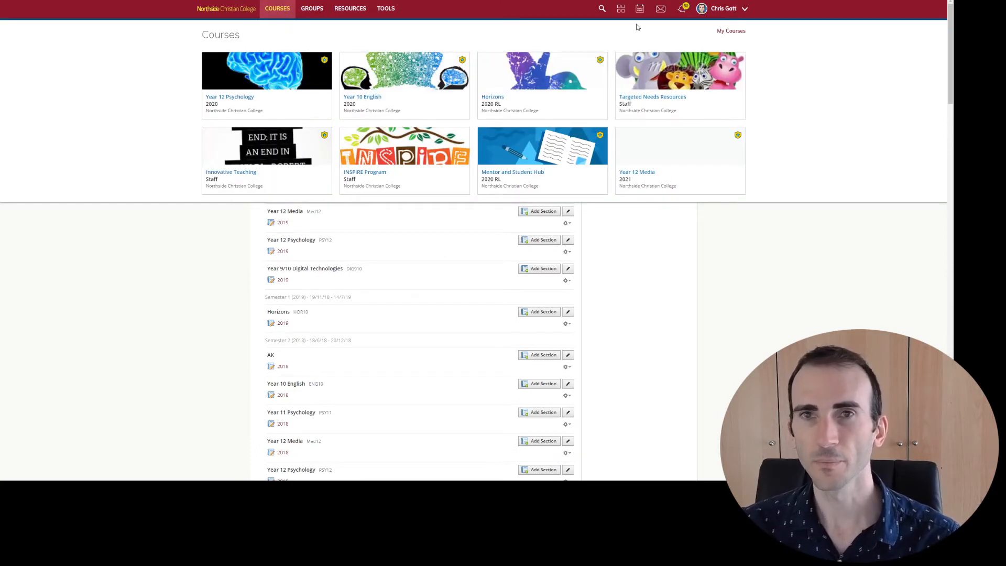
{"action": "left_click", "coordinate": [283, 13]}
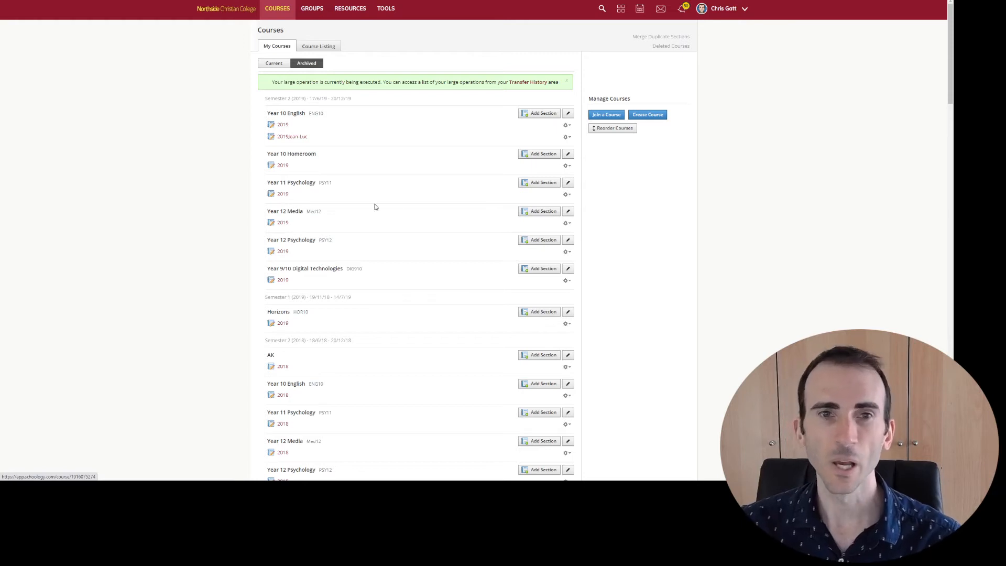
Start a copy of the archived 2019 Year 11 Psychology section and name the new section 2021.
{"action": "left_click", "coordinate": [567, 195]}
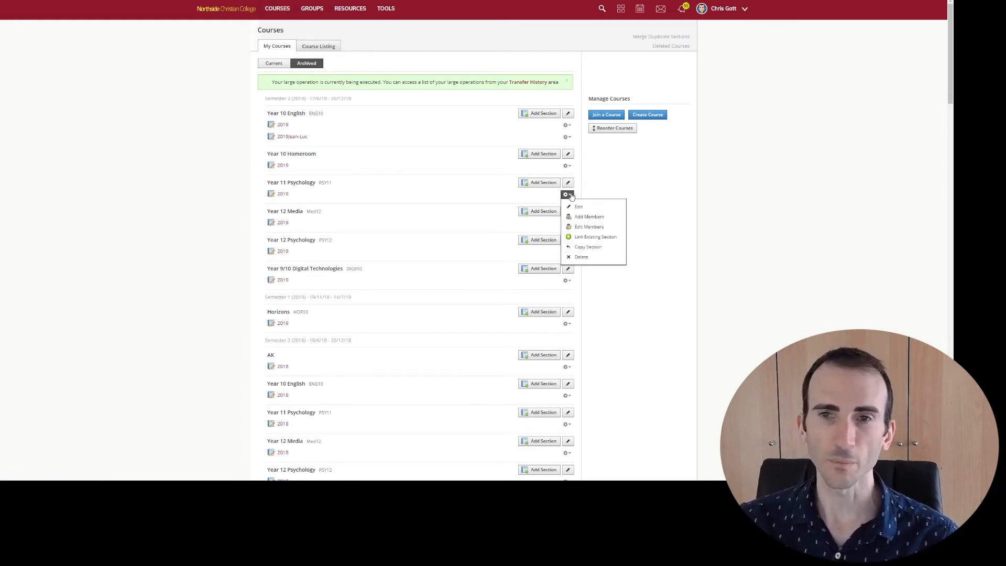
{"action": "left_click", "coordinate": [587, 247]}
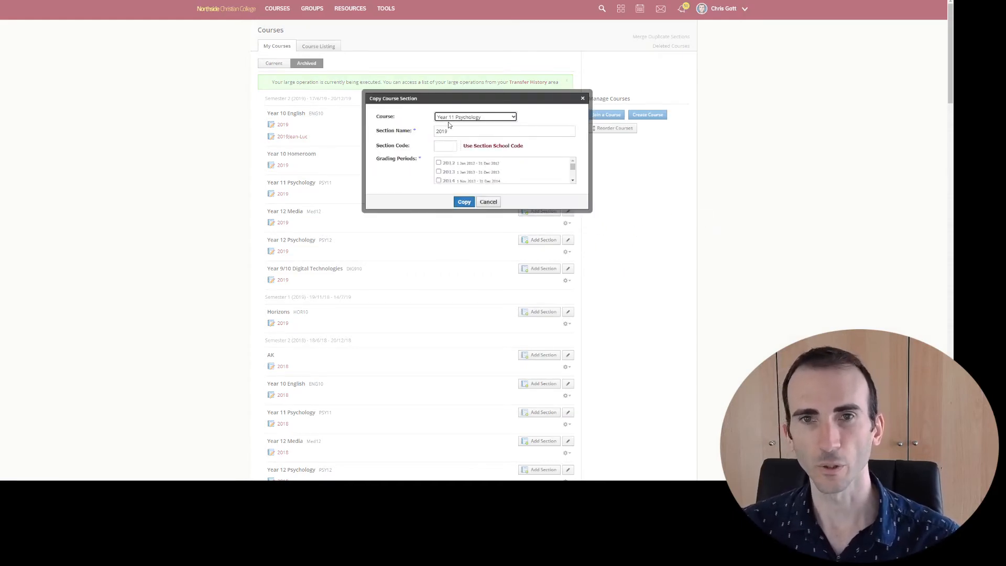
{"action": "key", "text": "Tab"}
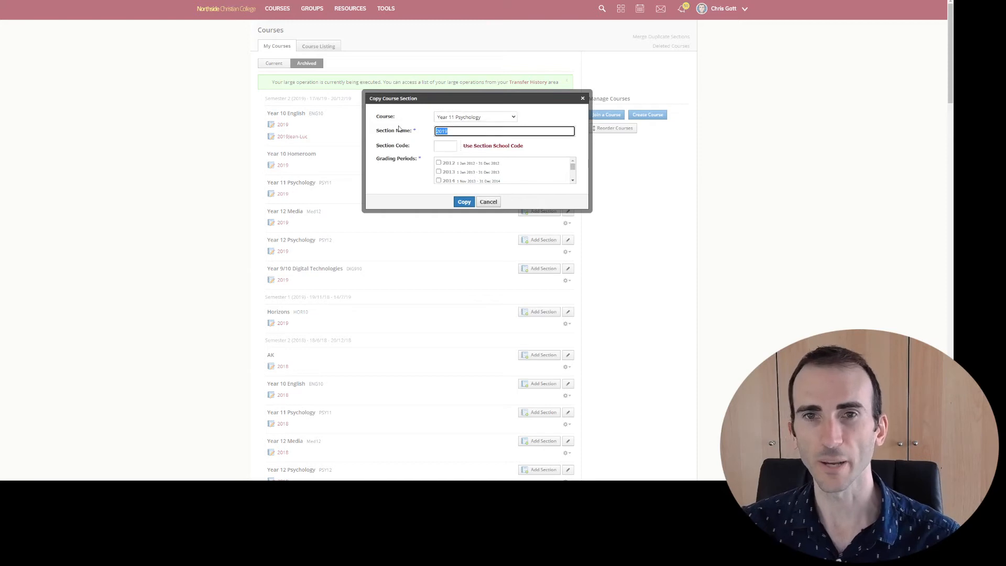
{"action": "type", "text": "2021"}
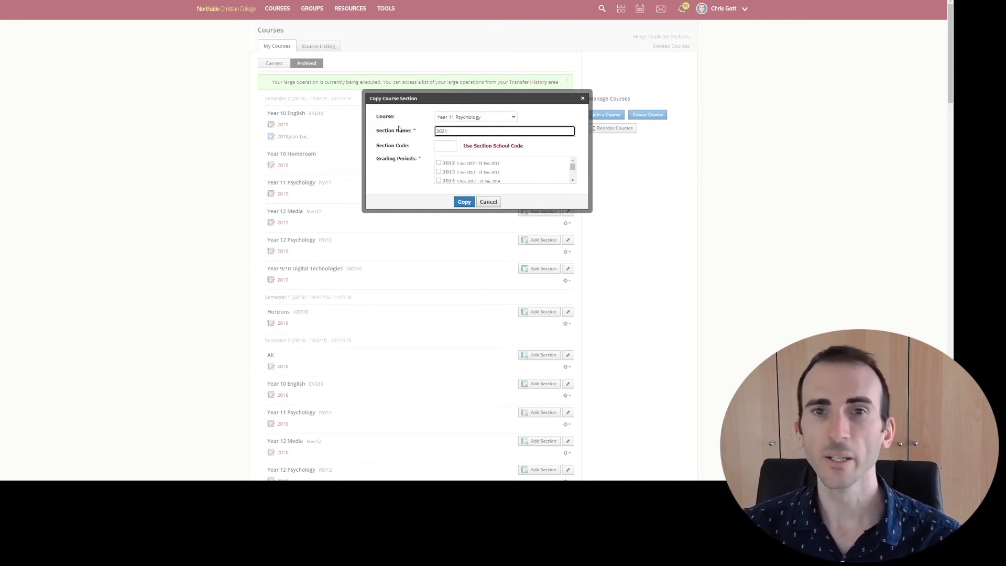
Assign the Year 11 Psychology copy to the full-year 2021 grading period and create the copied section.
{"action": "left_click", "coordinate": [409, 153]}
{"action": "left_click_drag", "start_coordinate": [574, 167], "coordinate": [575, 175]}
{"action": "left_click", "coordinate": [573, 161]}
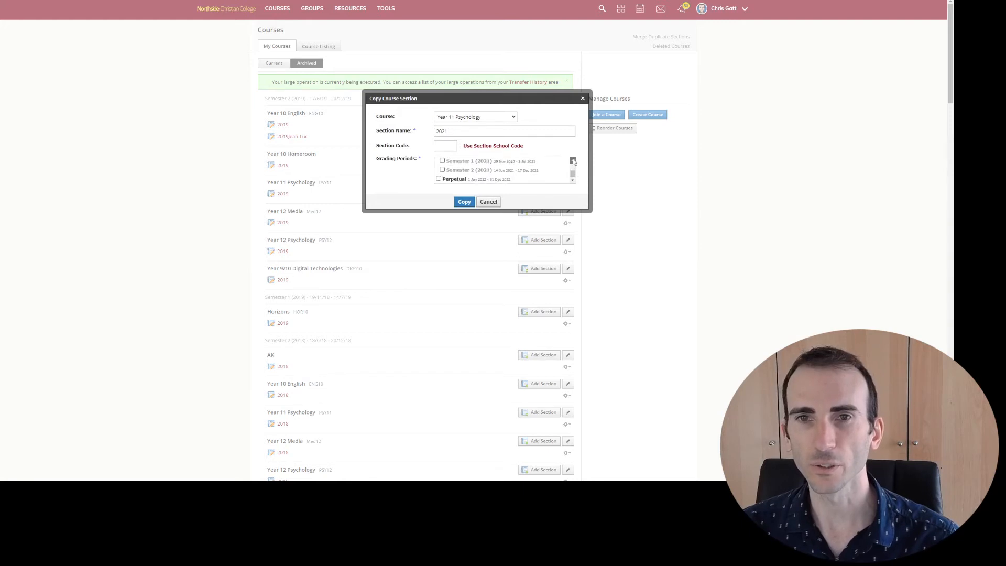
{"action": "left_click", "coordinate": [573, 161]}
{"action": "left_click", "coordinate": [439, 166]}
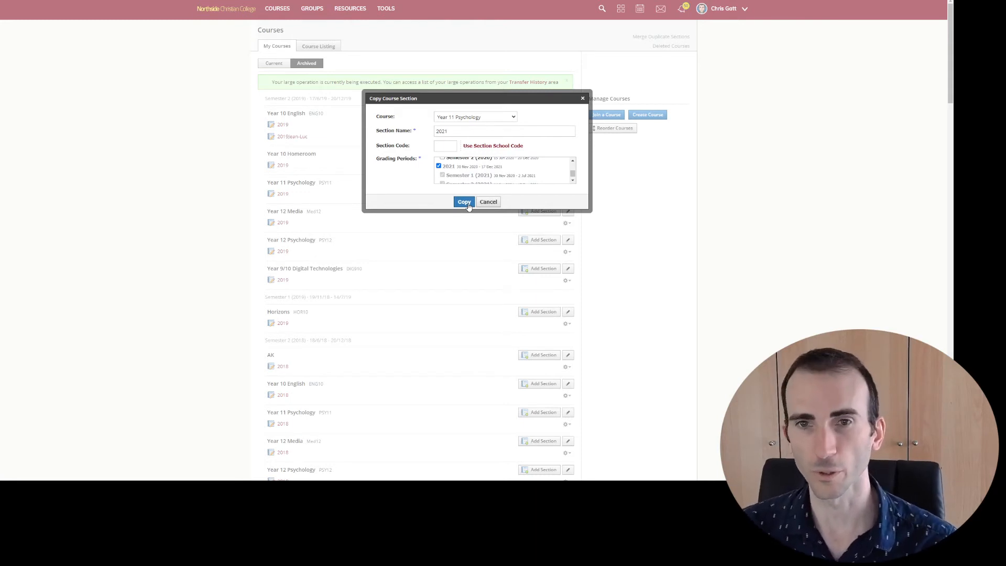
{"action": "left_click", "coordinate": [464, 203]}
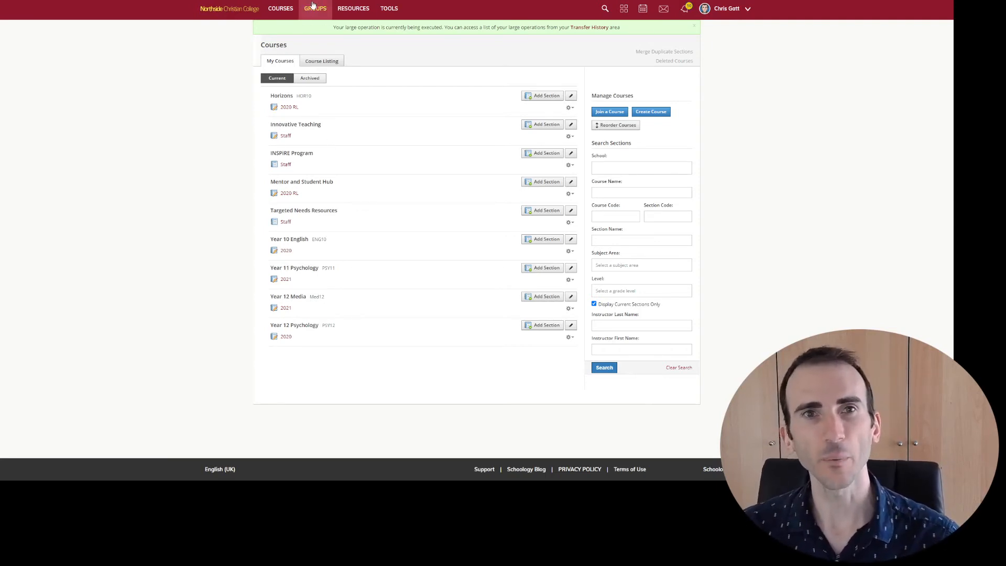
Find the other teacher by first name and add them as a member of the 2021 Year 11 Psychology section.
{"action": "left_click", "coordinate": [277, 15]}
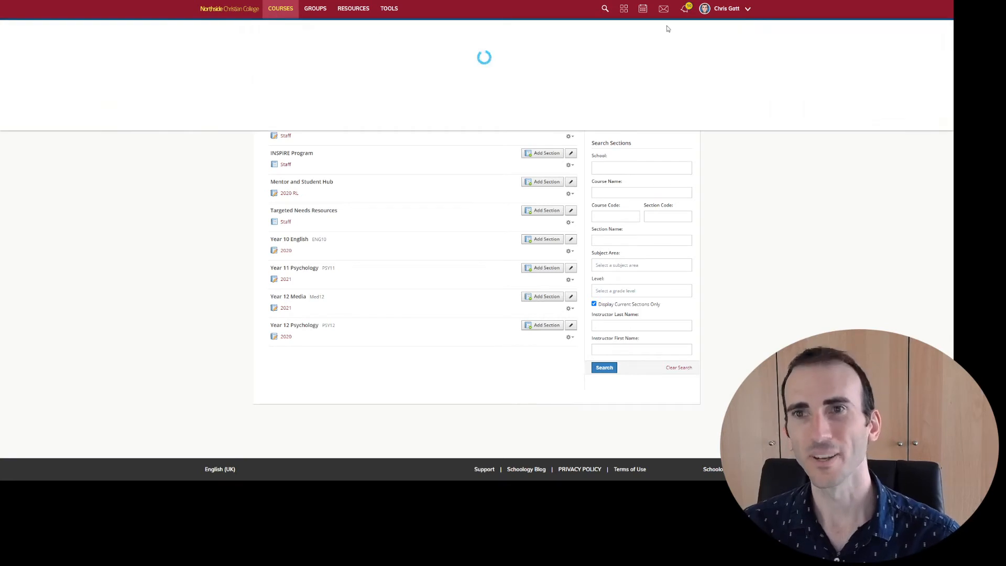
{"action": "left_click", "coordinate": [277, 10]}
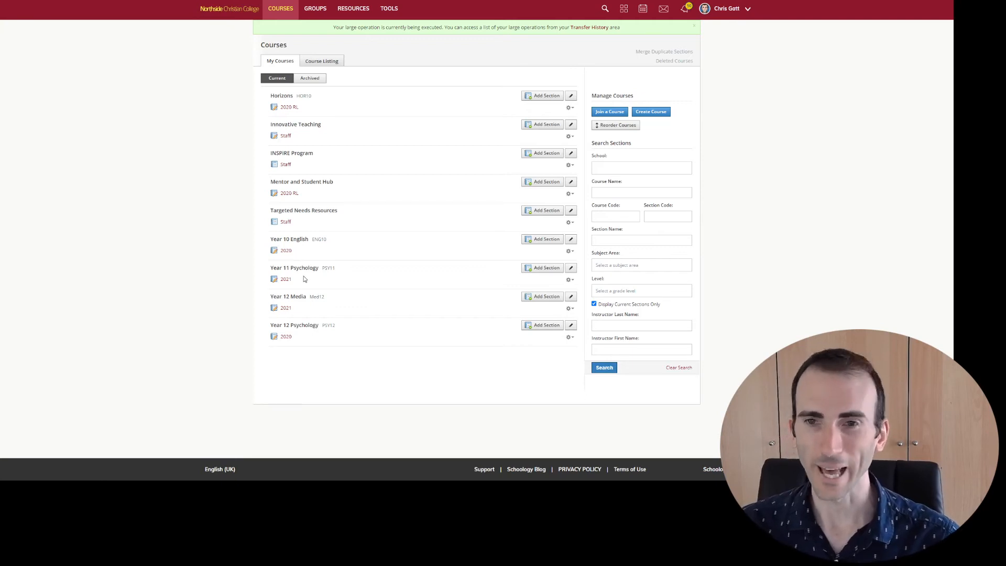
{"action": "left_click", "coordinate": [570, 281]}
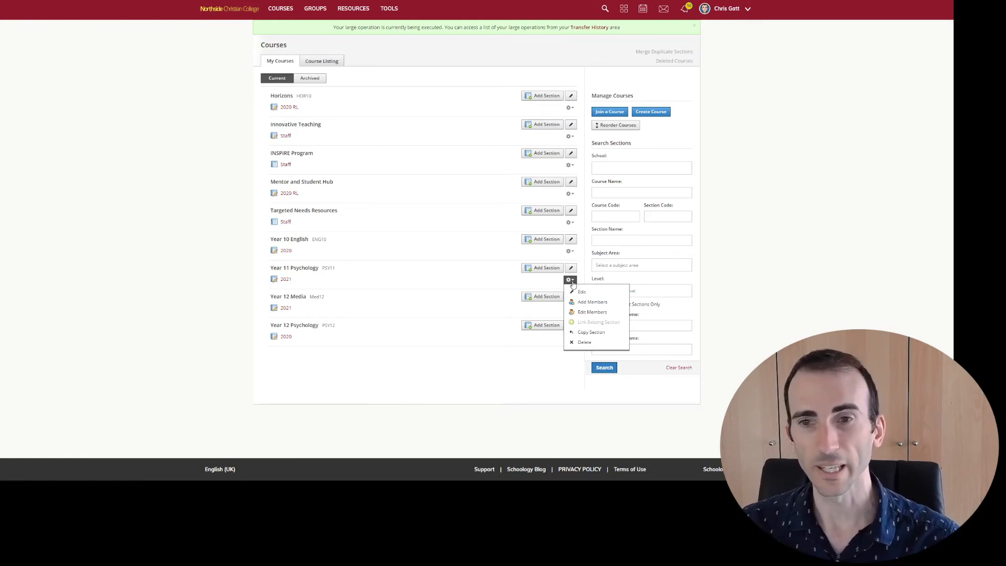
{"action": "left_click", "coordinate": [591, 304]}
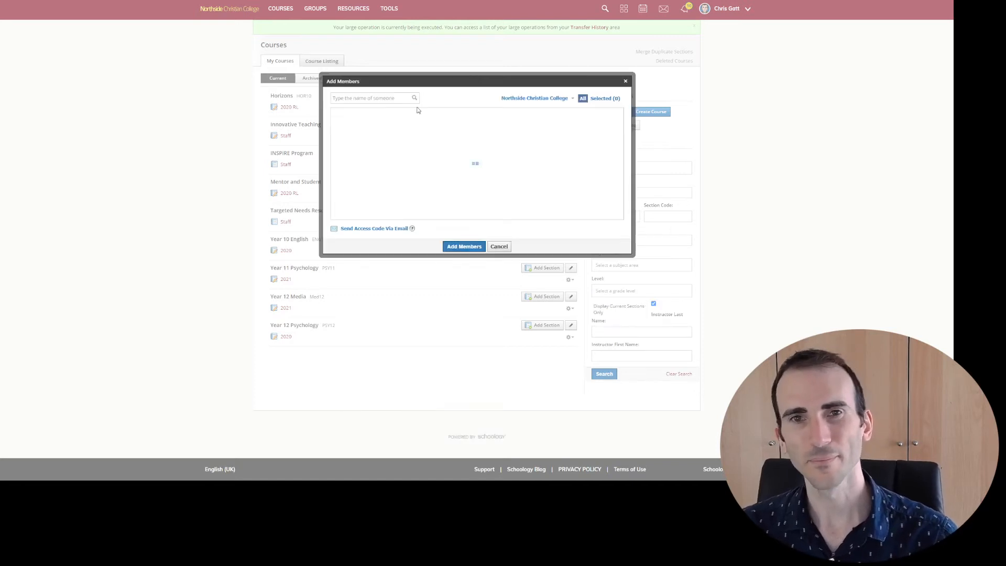
{"action": "left_click", "coordinate": [376, 99]}
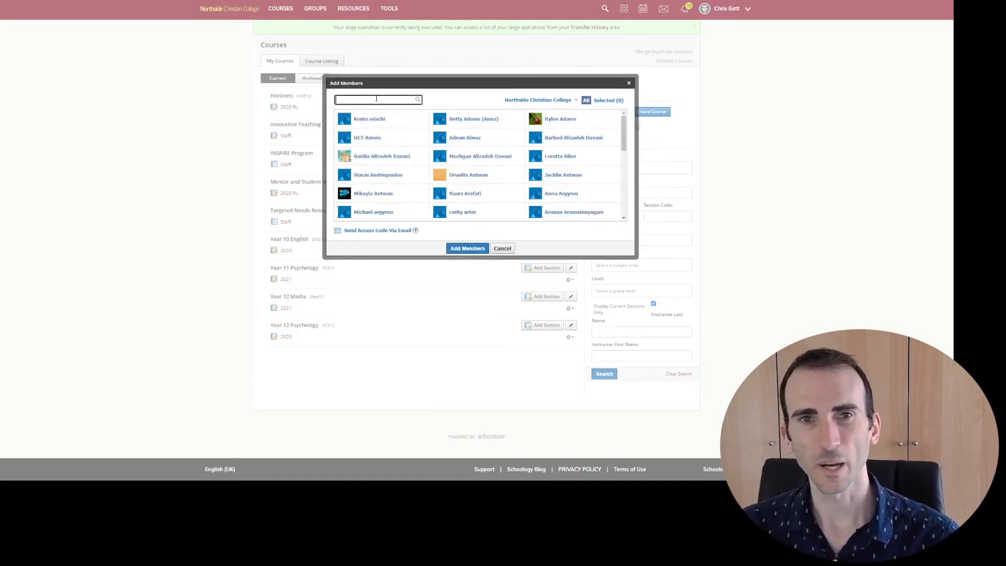
{"action": "type", "text": "reena"}
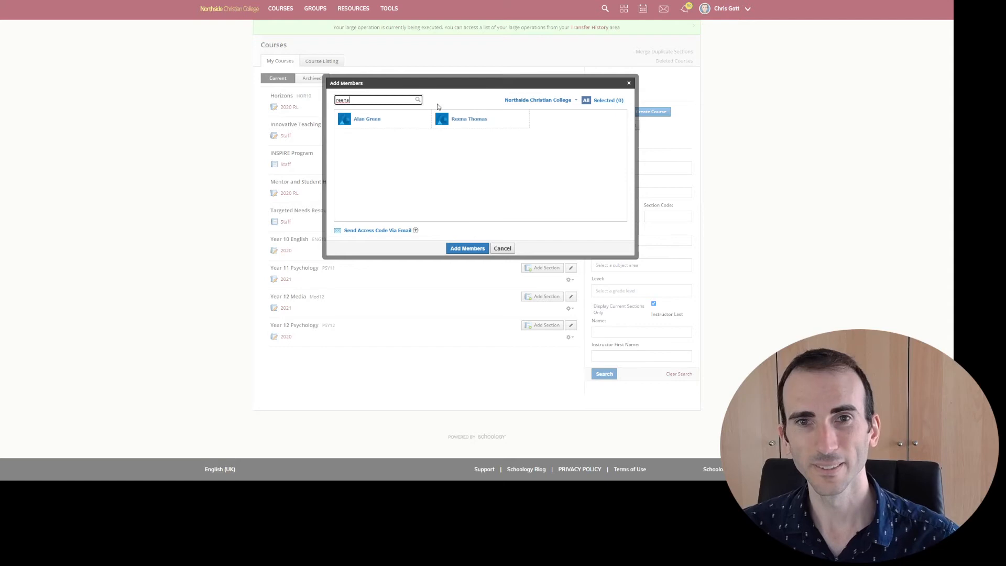
{"action": "left_click", "coordinate": [486, 120]}
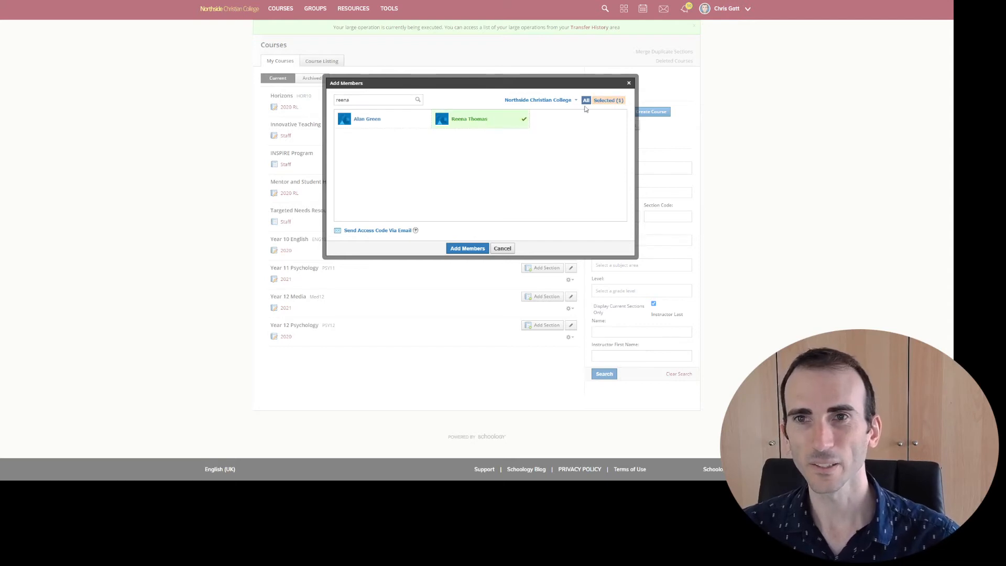
{"action": "left_click", "coordinate": [466, 248]}
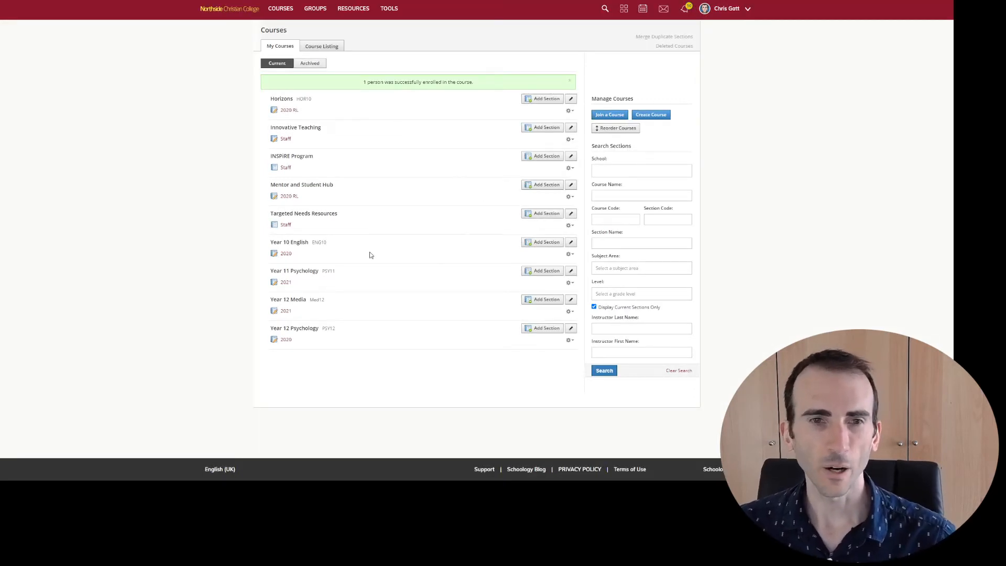
Open the 2021 Year 11 Psychology section and display its member list.
{"action": "left_click", "coordinate": [286, 283]}
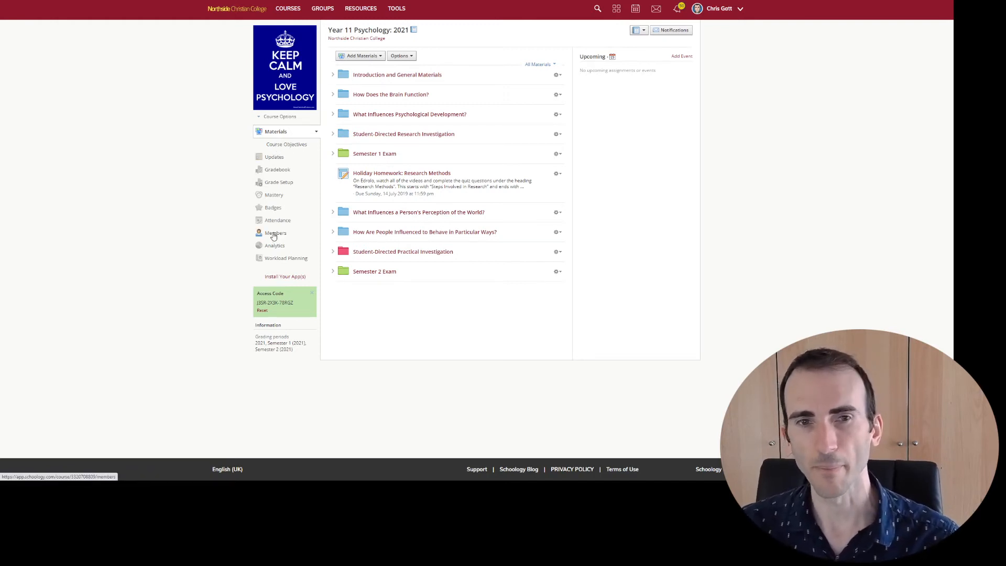
{"action": "left_click", "coordinate": [321, 238]}
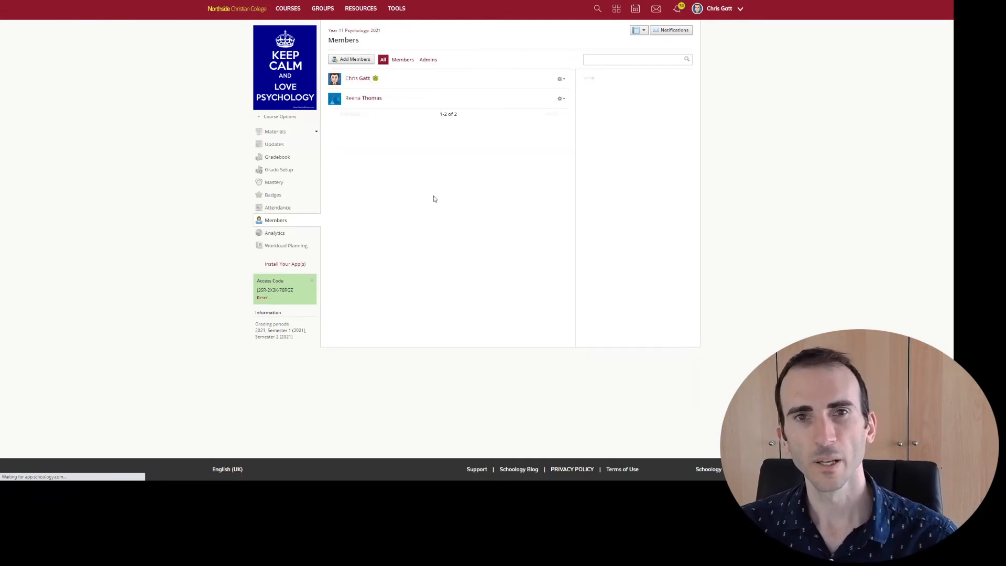
Make the other teacher a co-admin of the 2021 Year 11 Psychology section and confirm the change.
{"action": "left_click", "coordinate": [562, 100]}
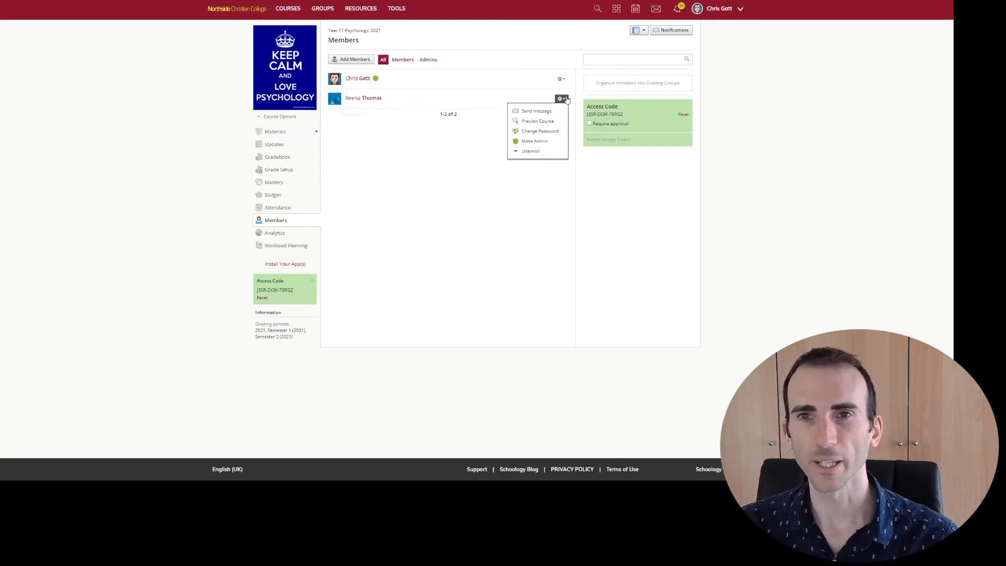
{"action": "left_click", "coordinate": [547, 147]}
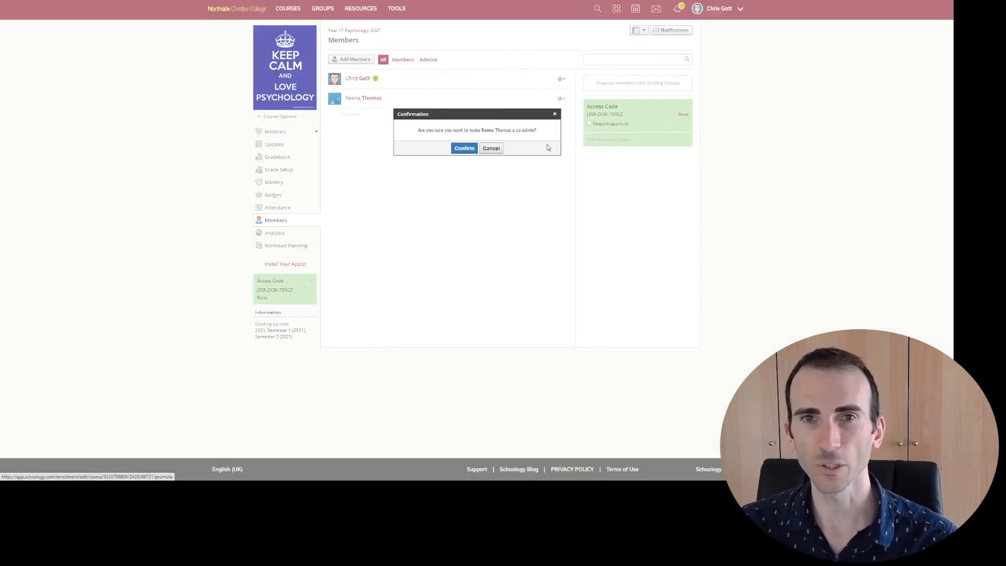
{"action": "left_click", "coordinate": [469, 153]}
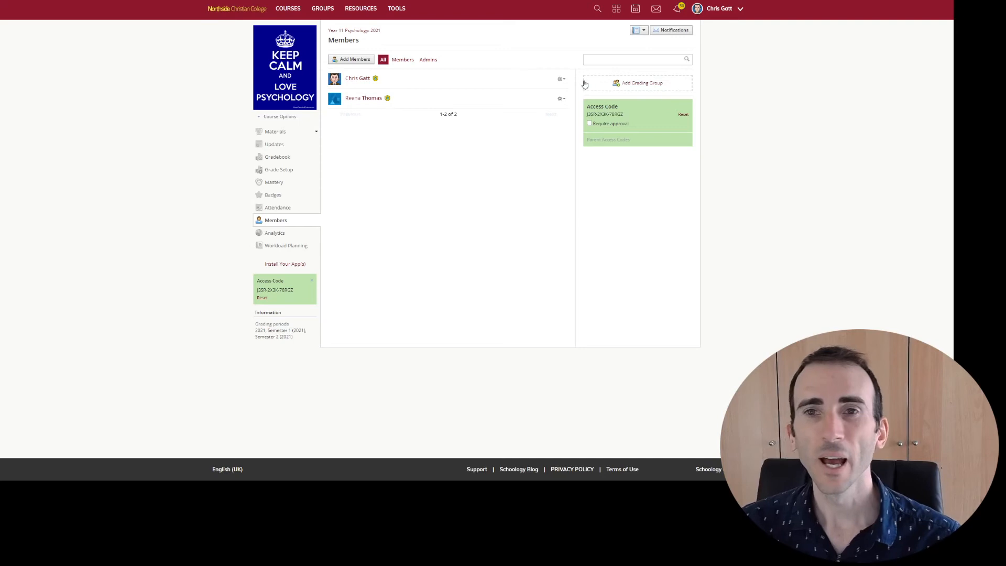
{"action": "left_click", "coordinate": [561, 79]}
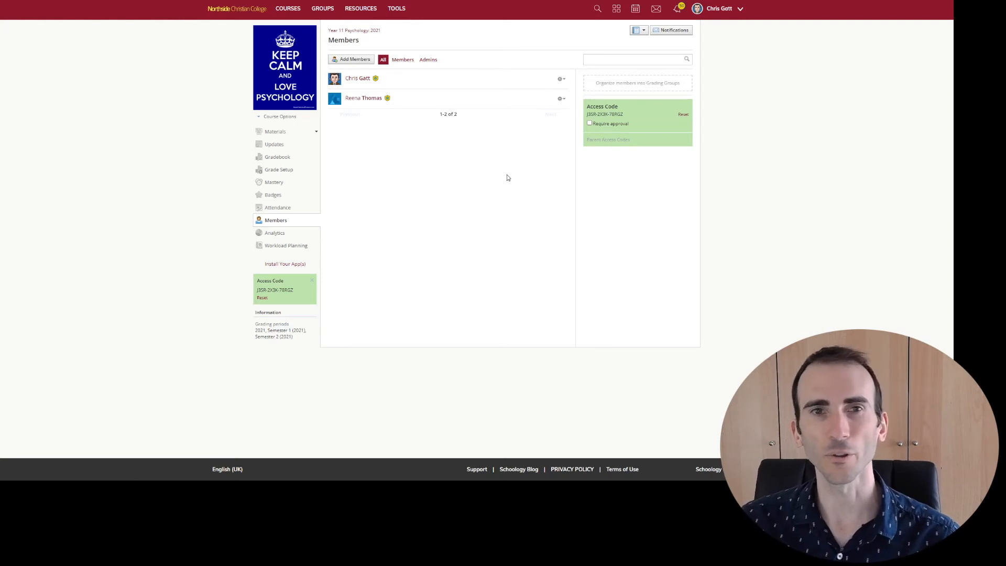
Create a folder titled 2019 Archive in the Year 11 Psychology course materials, with its availability set to Unpublished.
{"action": "left_click", "coordinate": [285, 134]}
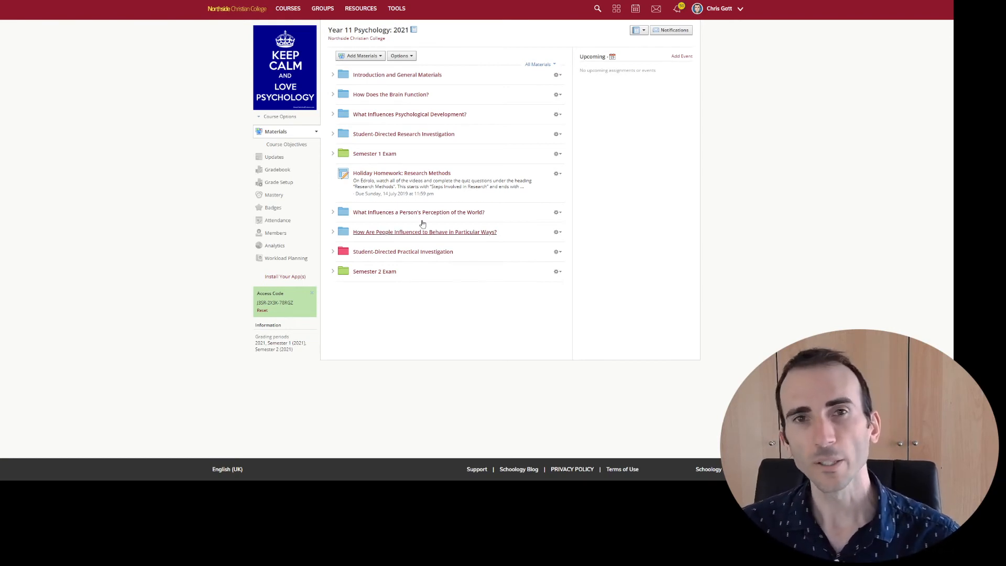
{"action": "left_click", "coordinate": [338, 64]}
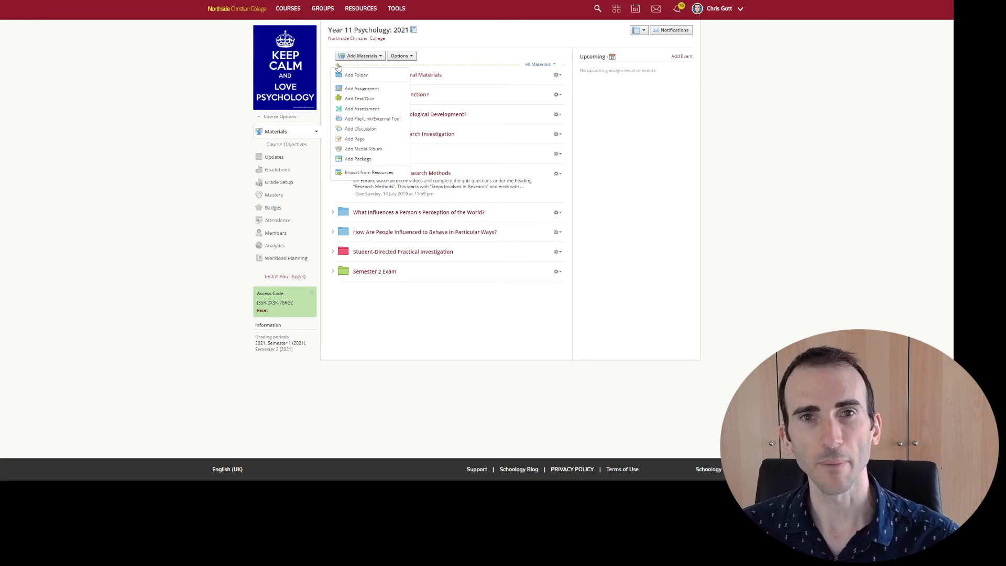
{"action": "left_click", "coordinate": [361, 56]}
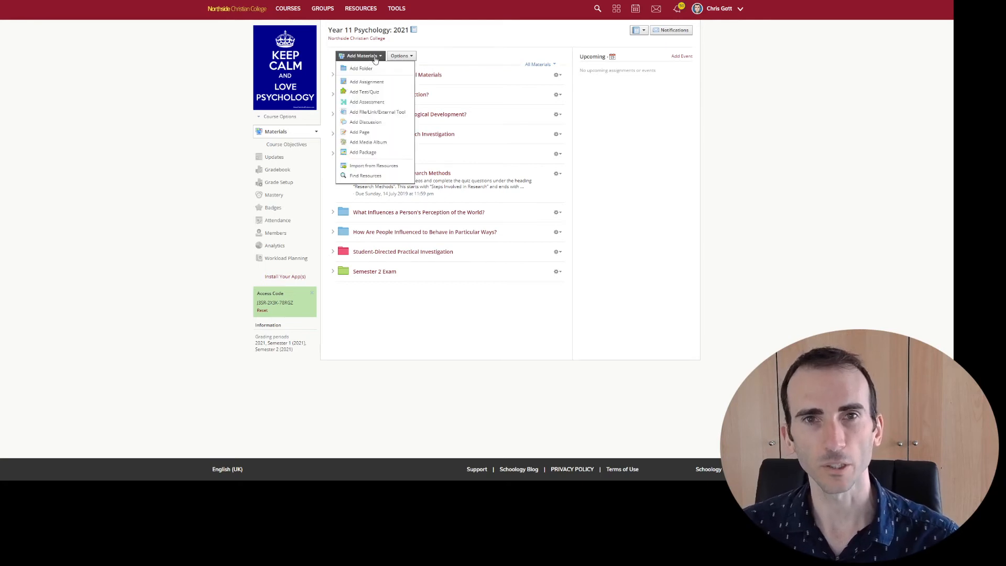
{"action": "left_click", "coordinate": [361, 68]}
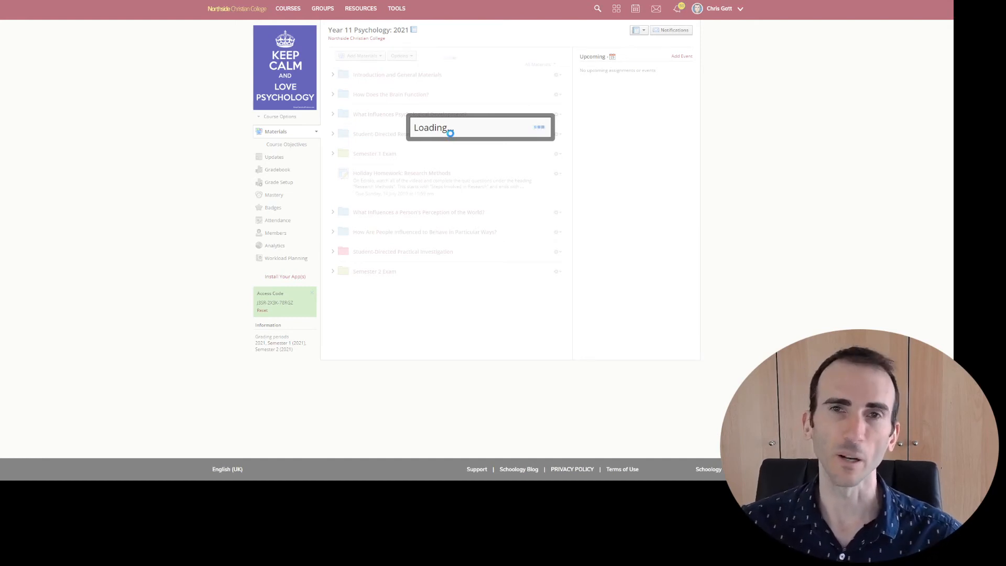
{"action": "type", "text": "2019 Archive"}
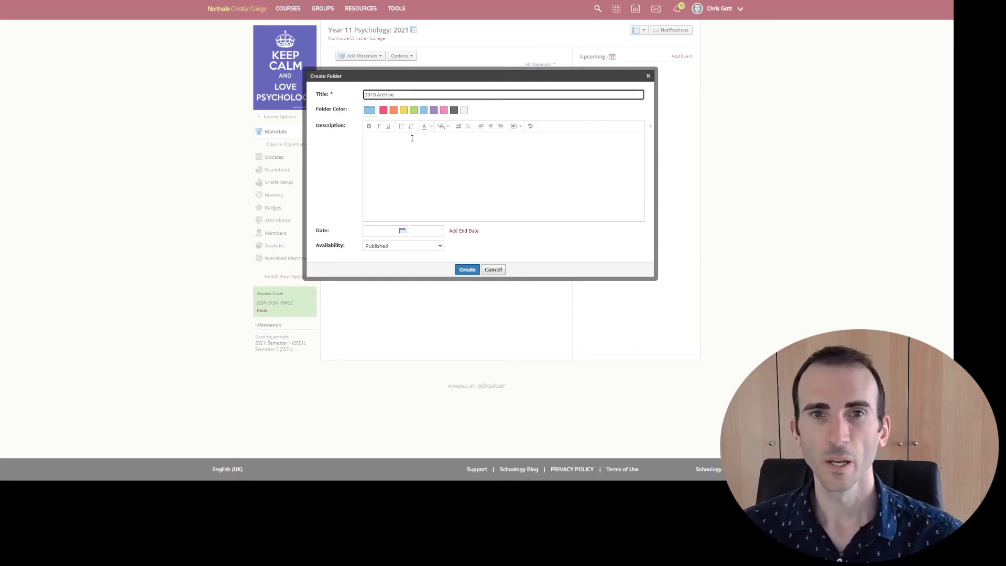
{"action": "left_click", "coordinate": [415, 247]}
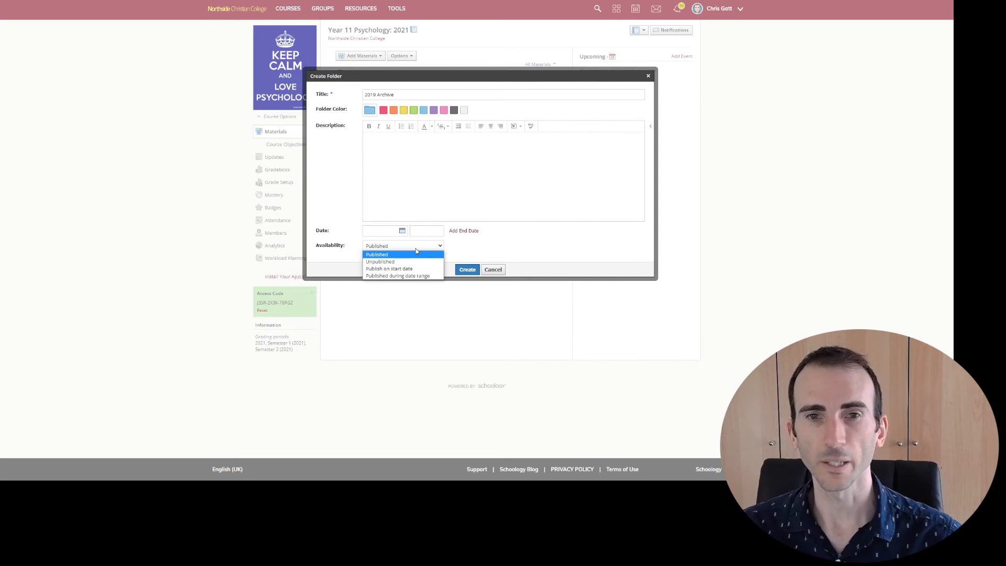
{"action": "left_click", "coordinate": [381, 262]}
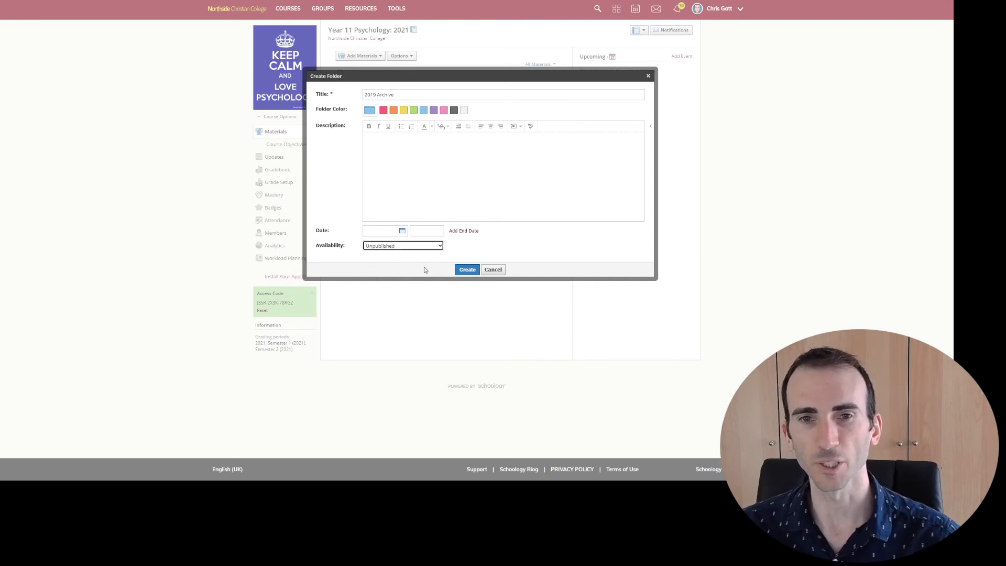
{"action": "left_click", "coordinate": [458, 269]}
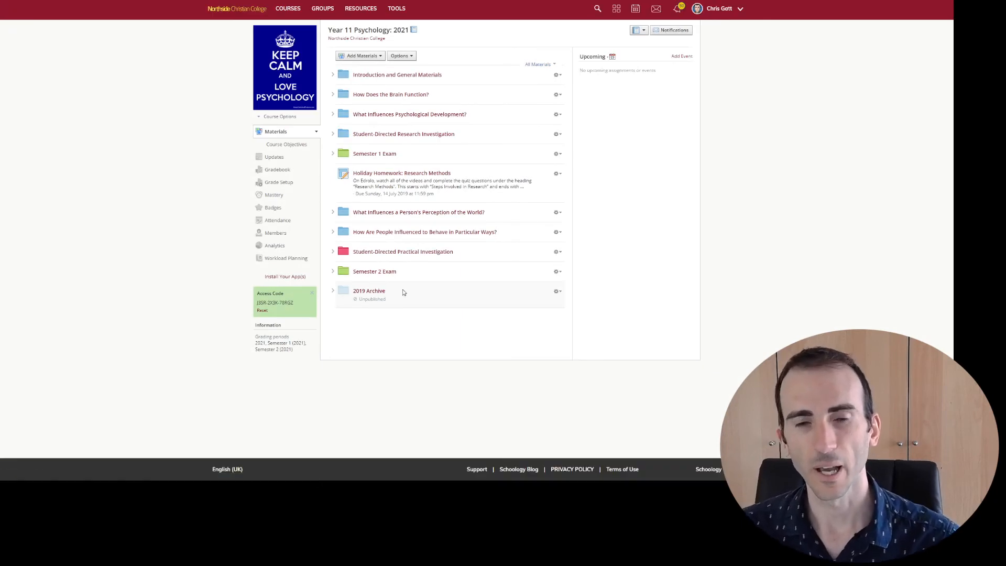
Move the 2019 Archive folder to the start of the materials list, above Introduction and General Materials, and expand it.
{"action": "left_click_drag", "start_coordinate": [344, 292], "coordinate": [348, 76]}
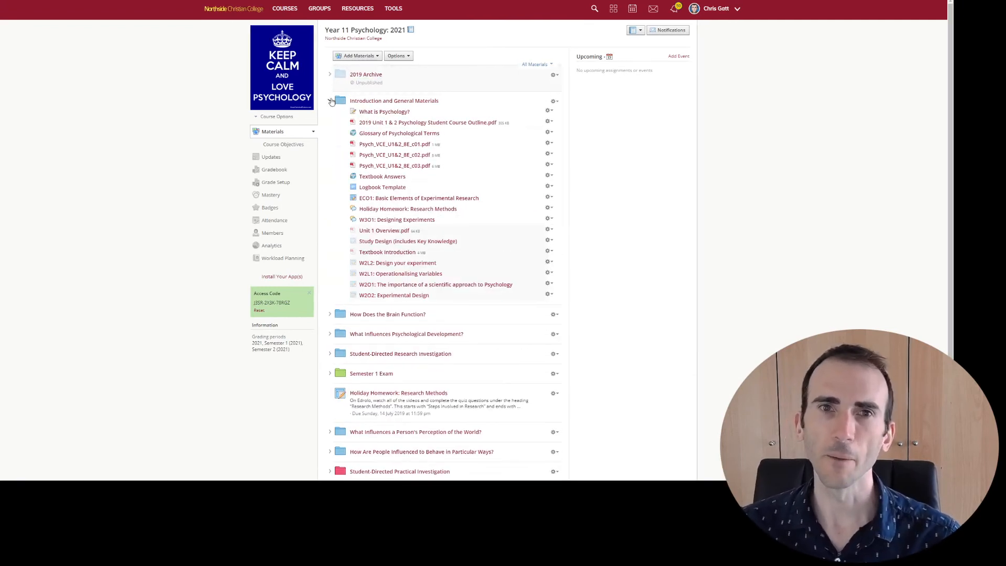
{"action": "left_click", "coordinate": [332, 101]}
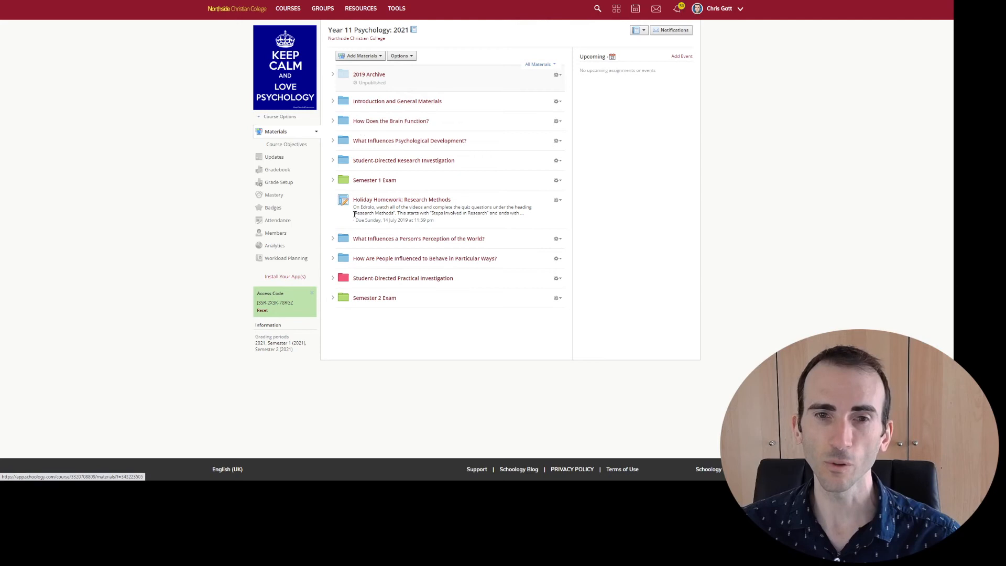
{"action": "left_click", "coordinate": [333, 76]}
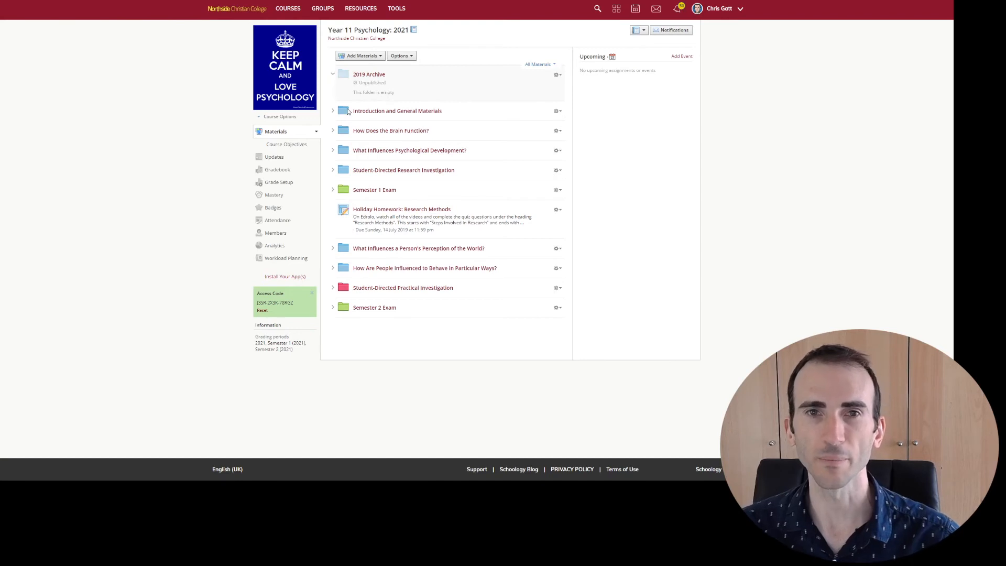
Move the Introduction and General Materials folder into the 2019 Archive folder.
{"action": "left_click_drag", "start_coordinate": [346, 112], "coordinate": [366, 104]}
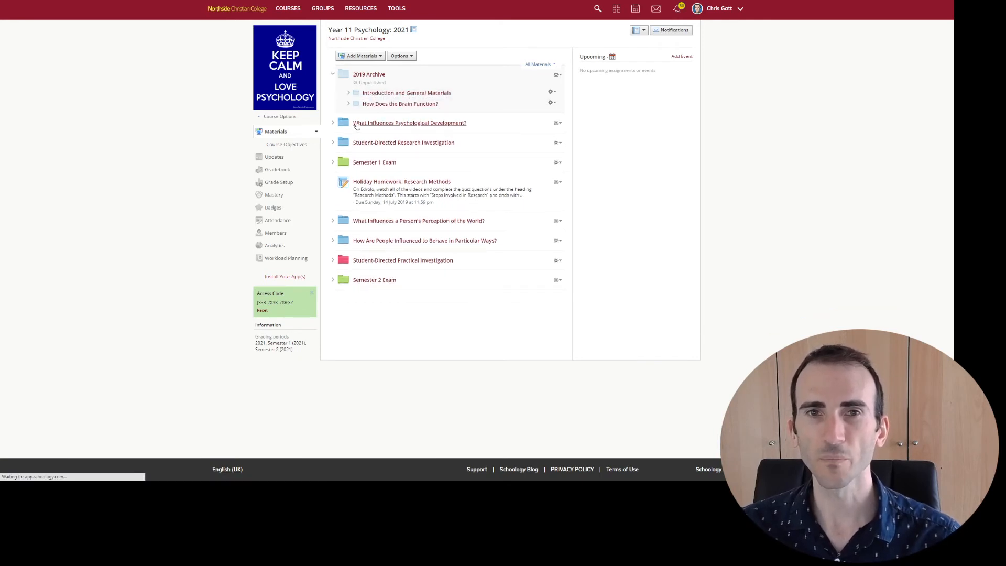
{"action": "left_click", "coordinate": [387, 104]}
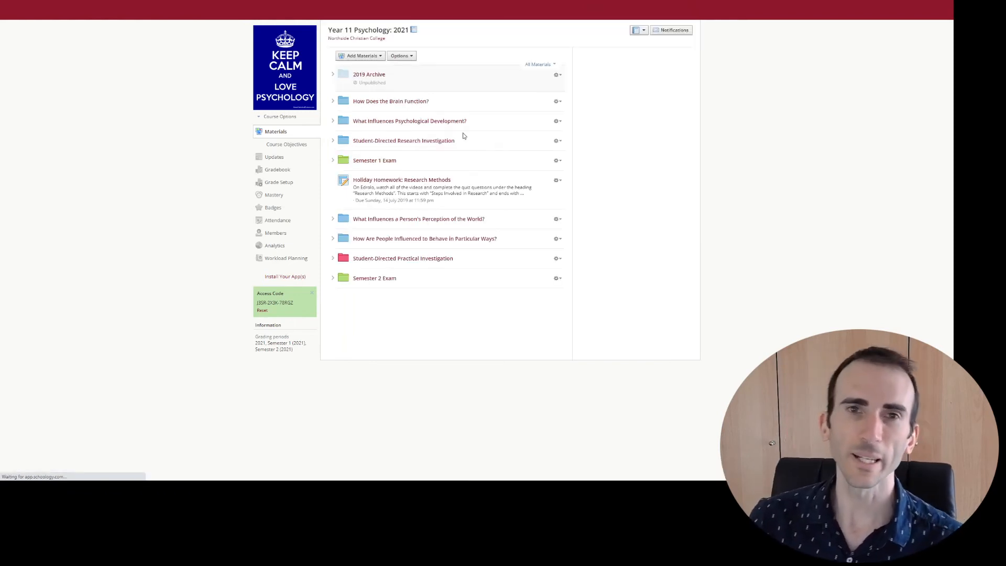
{"action": "left_click", "coordinate": [333, 74]}
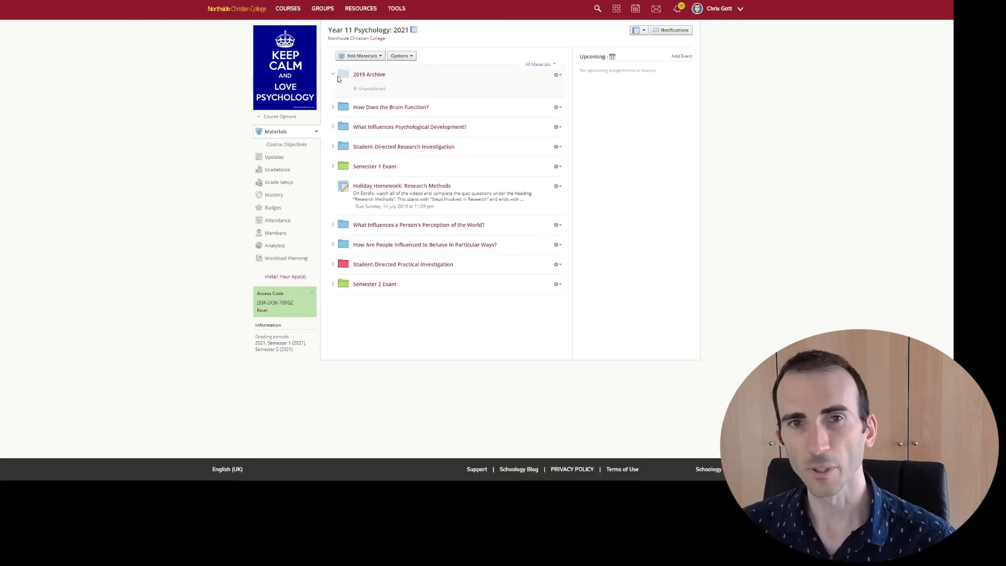
{"action": "left_click_drag", "start_coordinate": [353, 114], "coordinate": [353, 104]}
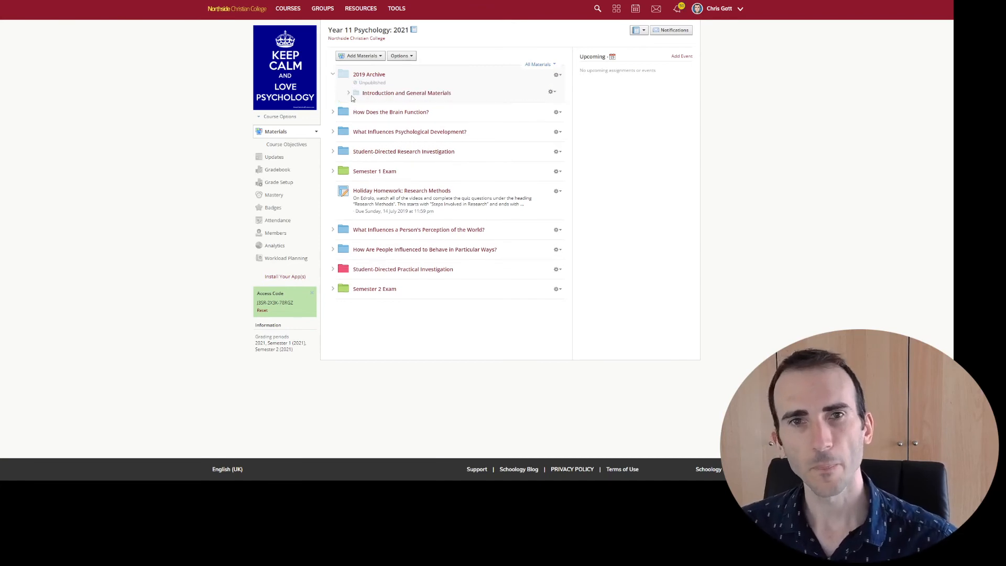
{"action": "left_click", "coordinate": [348, 94]}
{"action": "left_click", "coordinate": [348, 93]}
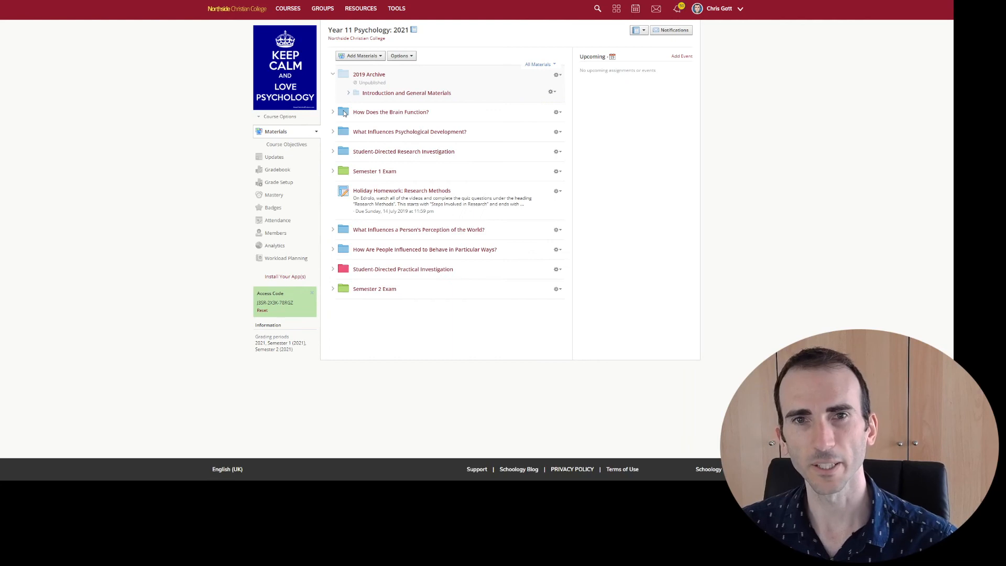
Move the How Does the Brain Function?, What Influences Psychological Development? and Student-Directed Research Investigation folders into the 2019 Archive folder.
{"action": "mouse_move", "coordinate": [355, 107]}
{"action": "left_mouse_down"}
{"action": "mouse_move", "coordinate": [358, 98]}
{"action": "mouse_move", "coordinate": [362, 108]}
{"action": "left_mouse_up"}
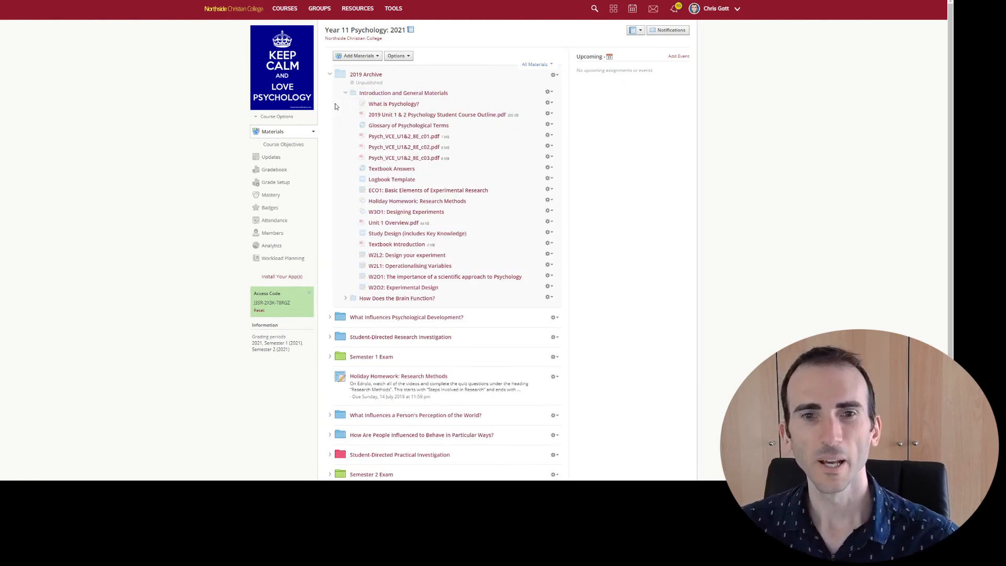
{"action": "left_click", "coordinate": [346, 93]}
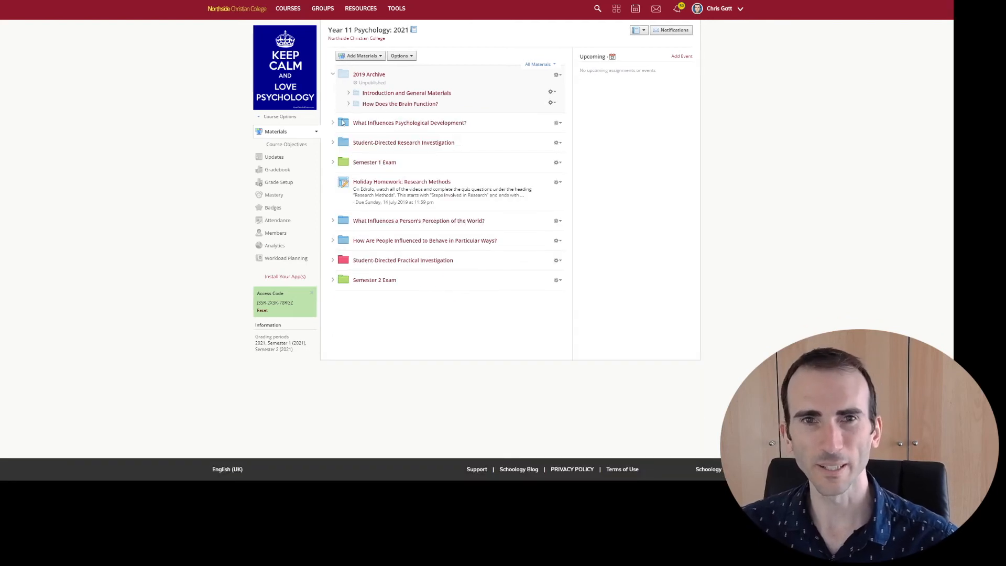
{"action": "left_click_drag", "start_coordinate": [342, 123], "coordinate": [356, 115]}
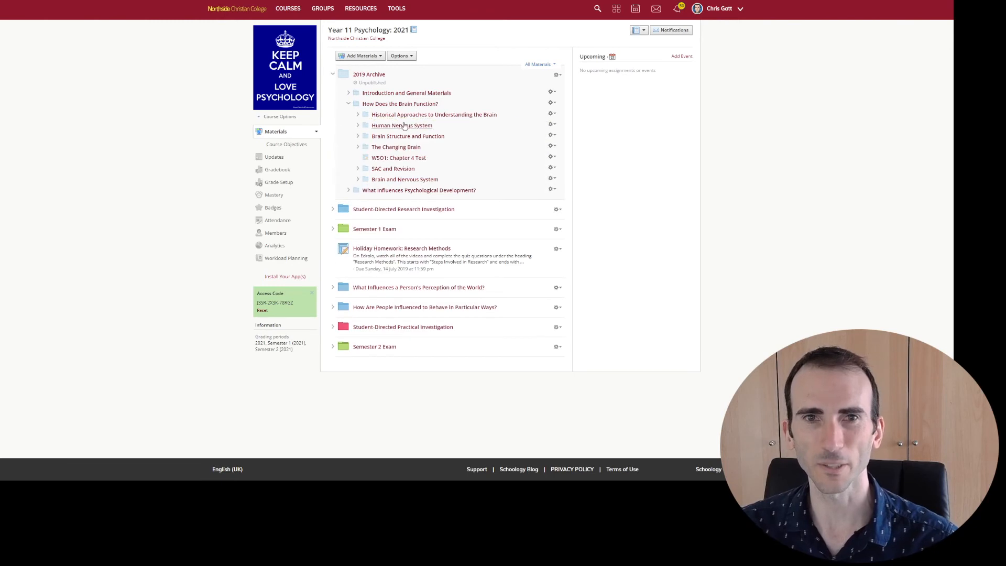
{"action": "left_click", "coordinate": [349, 103]}
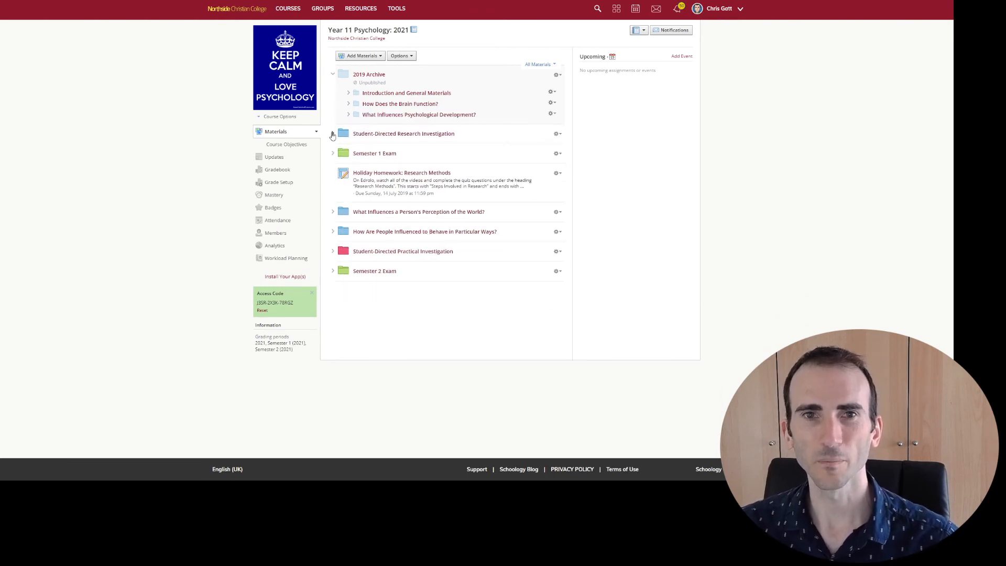
{"action": "left_click_drag", "start_coordinate": [343, 131], "coordinate": [438, 146]}
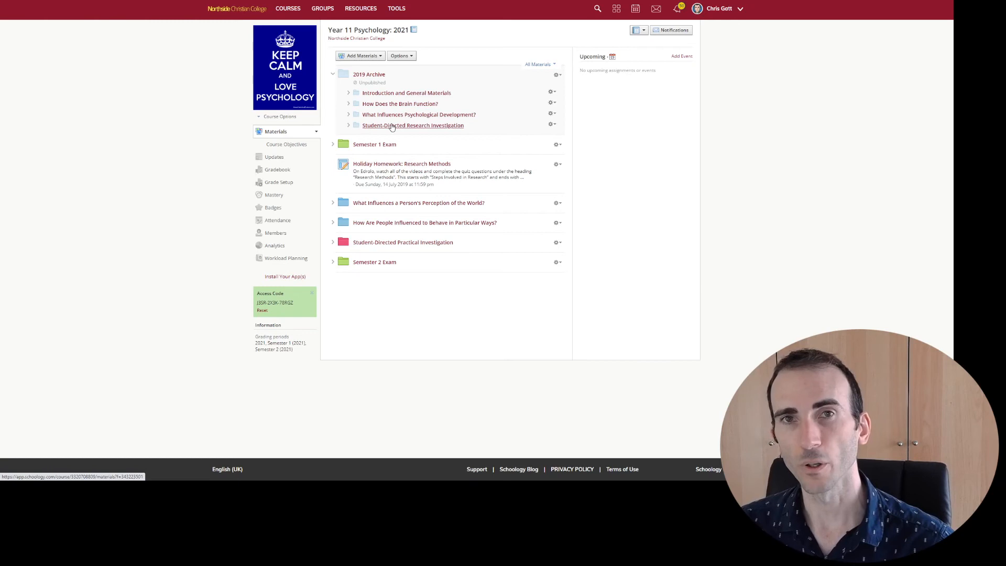
{"action": "mouse_move", "coordinate": [392, 127]}
{"action": "left_mouse_down"}
{"action": "mouse_move", "coordinate": [386, 99]}
{"action": "mouse_move", "coordinate": [384, 113]}
{"action": "left_mouse_up"}
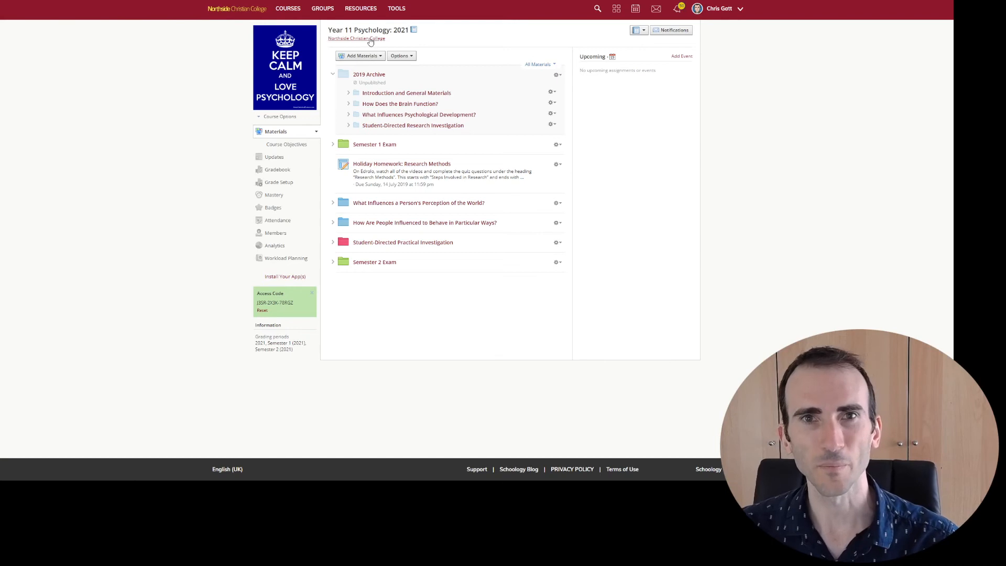
Open the 2021 Year 12 Media section and unpublish its General Materials folder.
{"action": "left_click", "coordinate": [300, 13]}
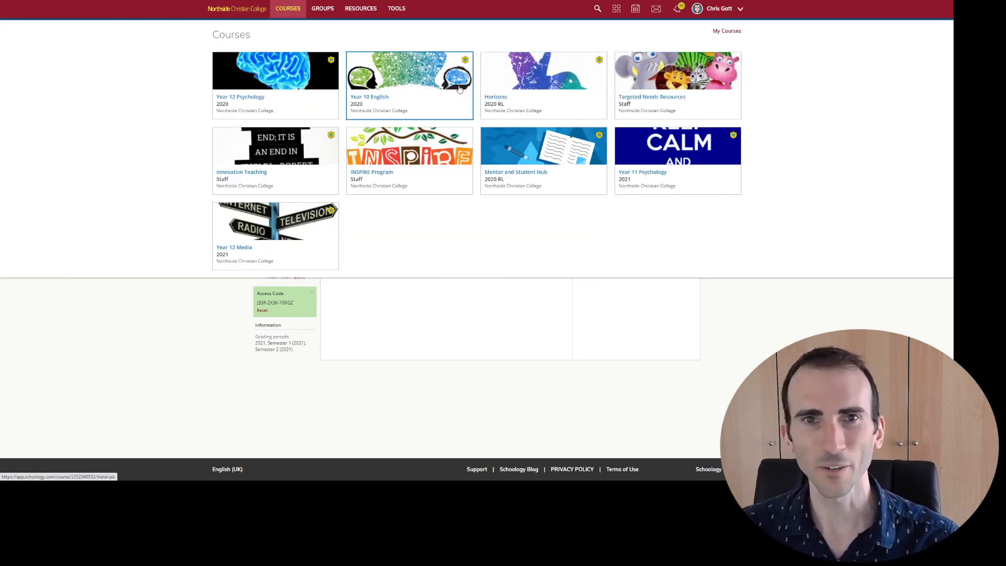
{"action": "left_click", "coordinate": [273, 226]}
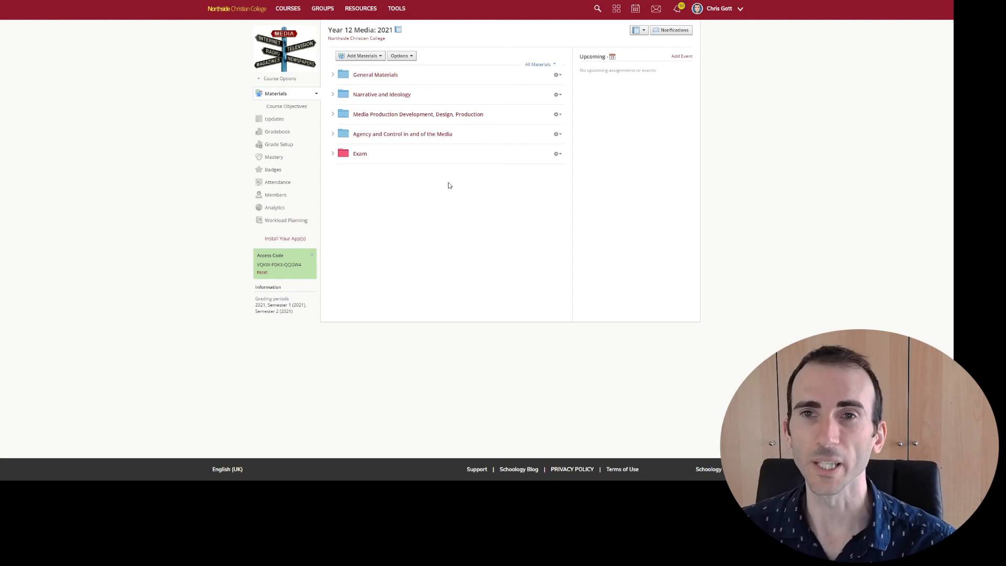
{"action": "left_click", "coordinate": [563, 74]}
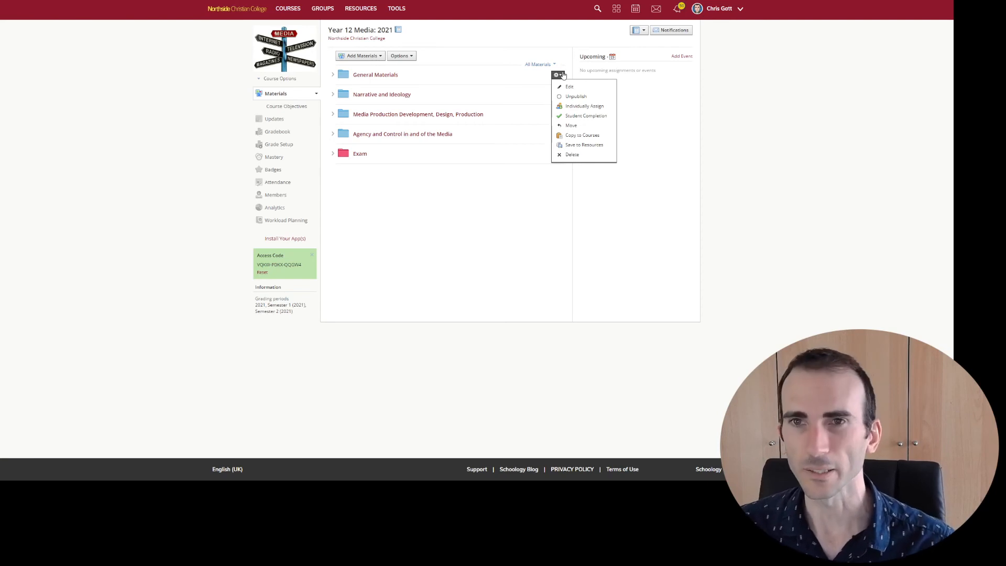
{"action": "left_click", "coordinate": [575, 99]}
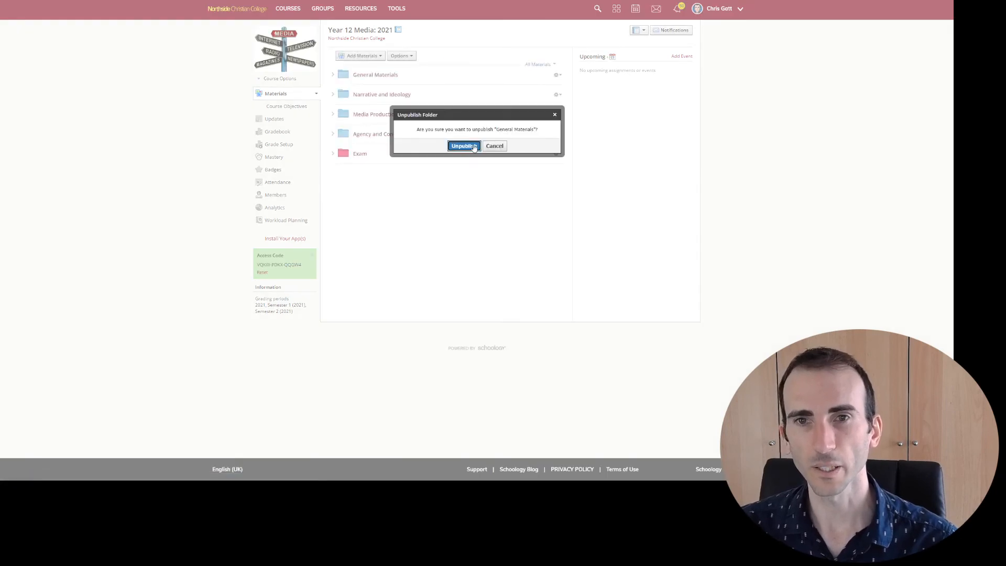
{"action": "key", "text": "Return"}
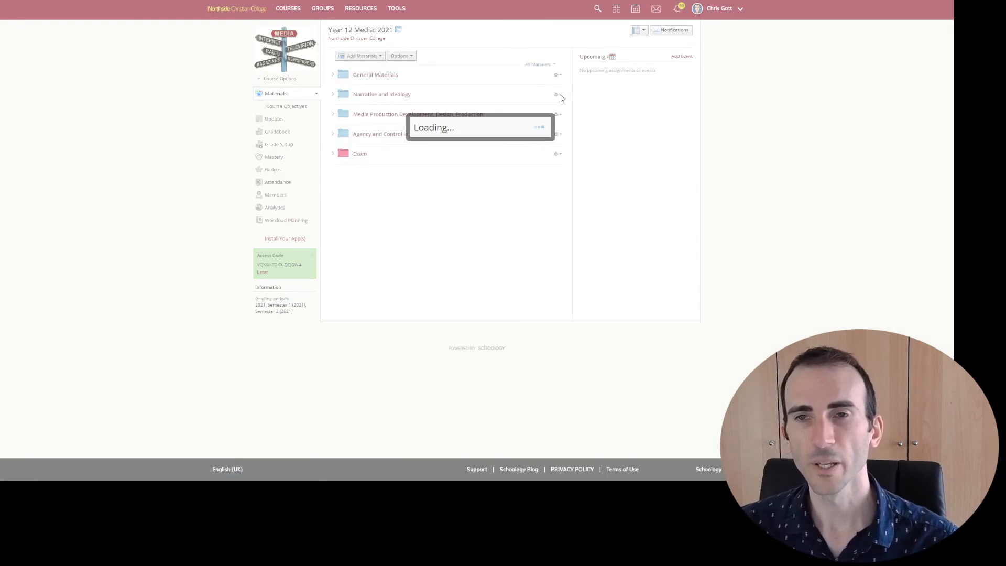
Unpublish the Narrative and Ideology folder in the Year 12 Media section.
{"action": "left_click", "coordinate": [557, 101]}
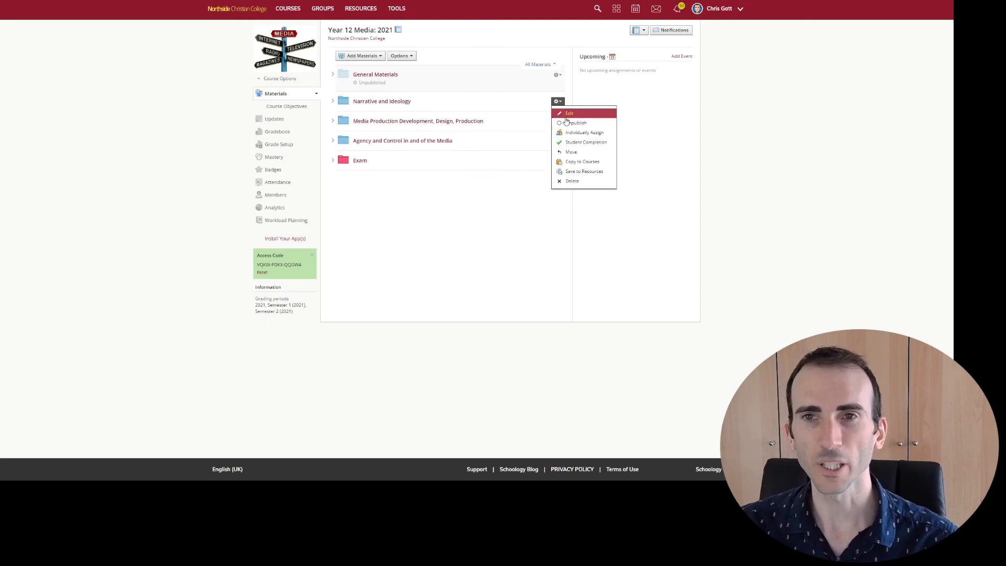
{"action": "left_click", "coordinate": [569, 123]}
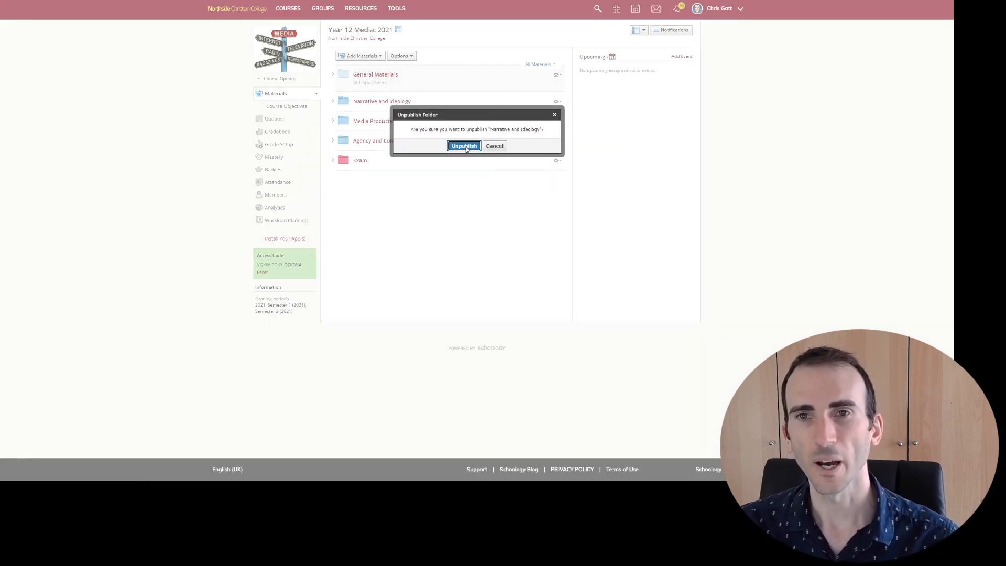
{"action": "left_click", "coordinate": [468, 147]}
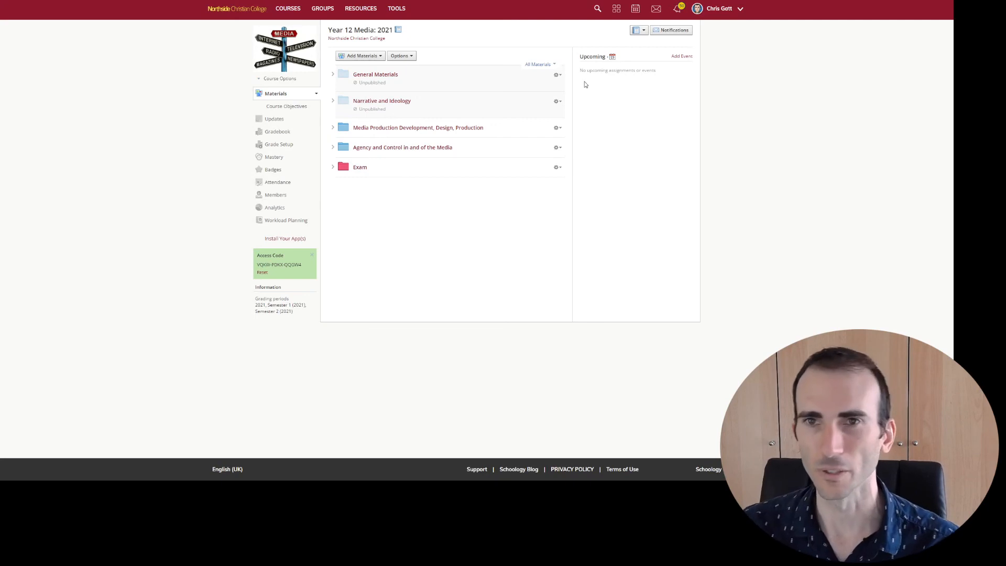
Set the General Materials folder's availability to Published without publishing all folder contents, and save the changes.
{"action": "left_click", "coordinate": [556, 76]}
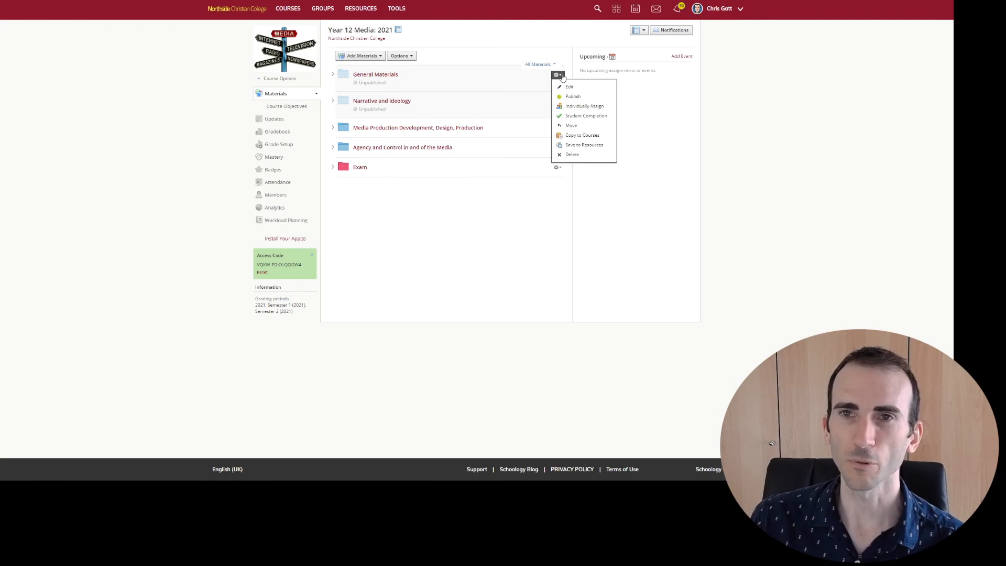
{"action": "left_click", "coordinate": [586, 88]}
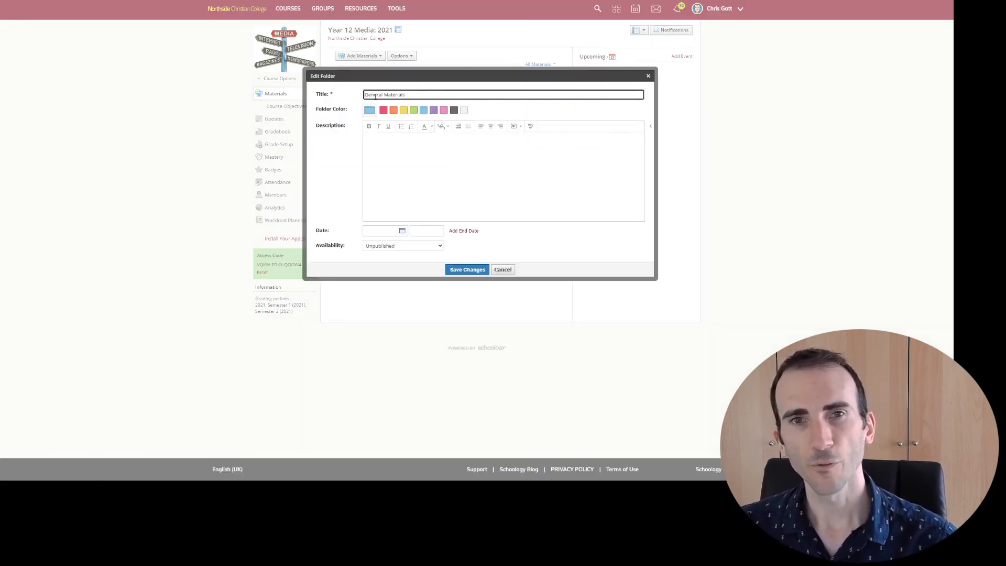
{"action": "left_click", "coordinate": [404, 246]}
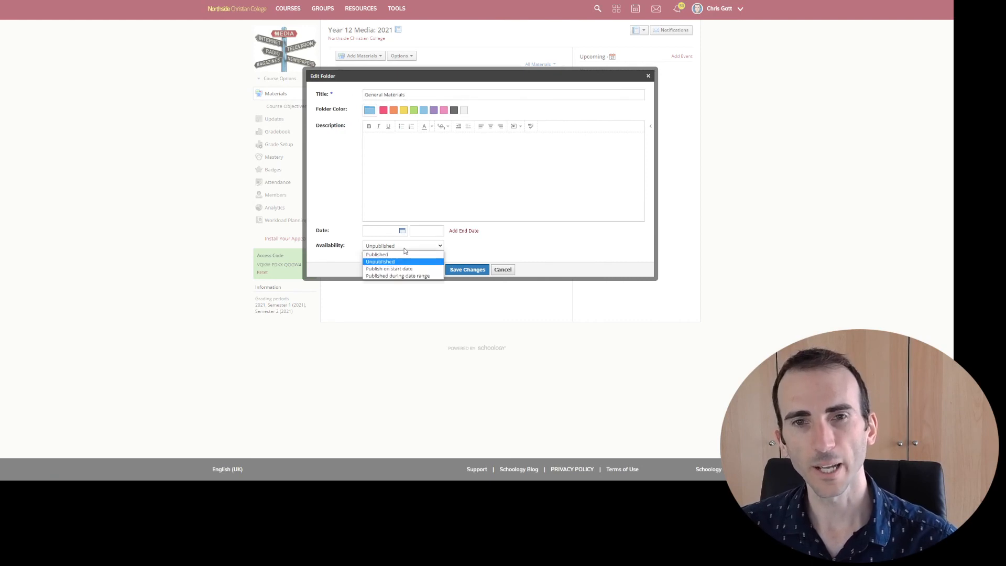
{"action": "left_click", "coordinate": [401, 256]}
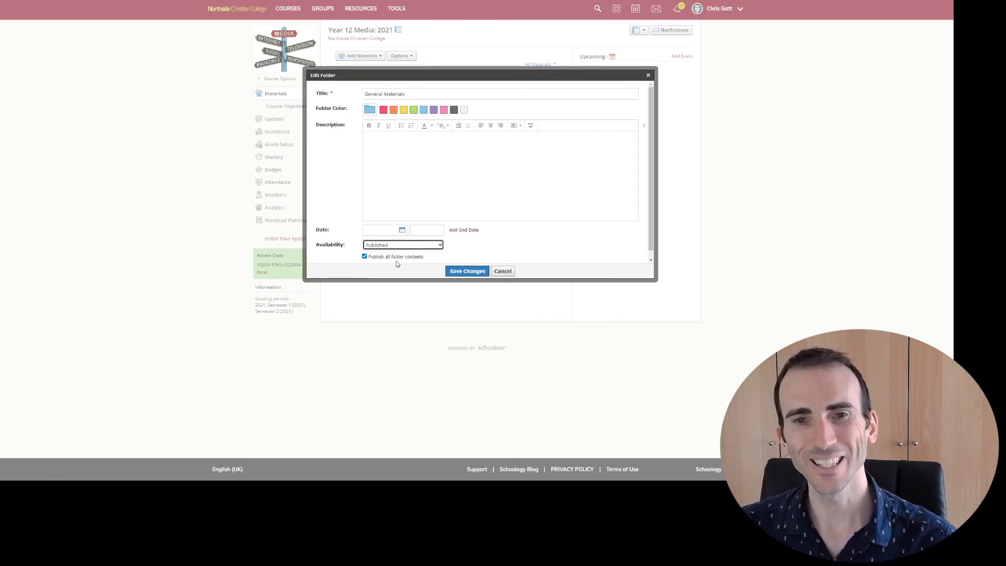
{"action": "left_click", "coordinate": [365, 257]}
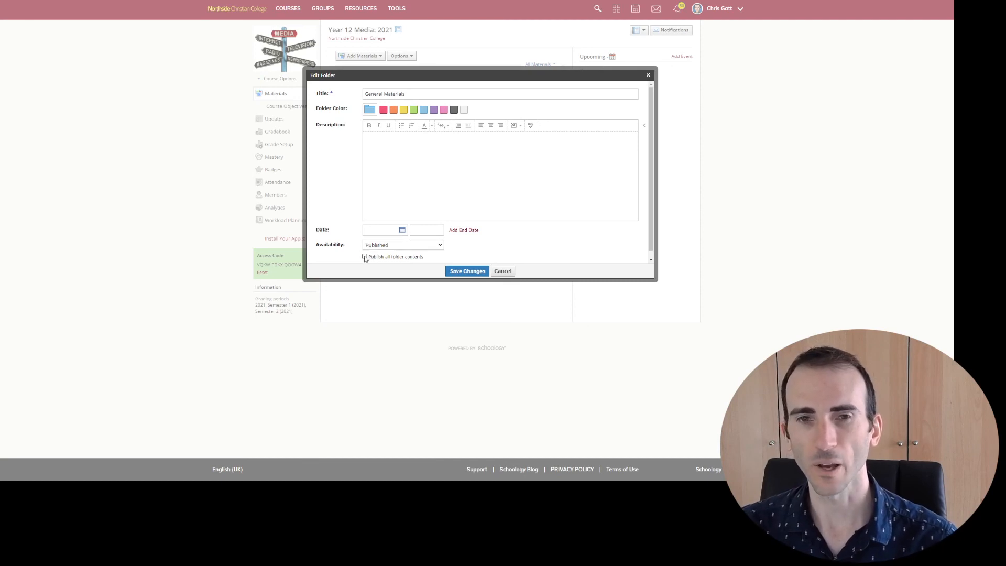
{"action": "left_click", "coordinate": [472, 272]}
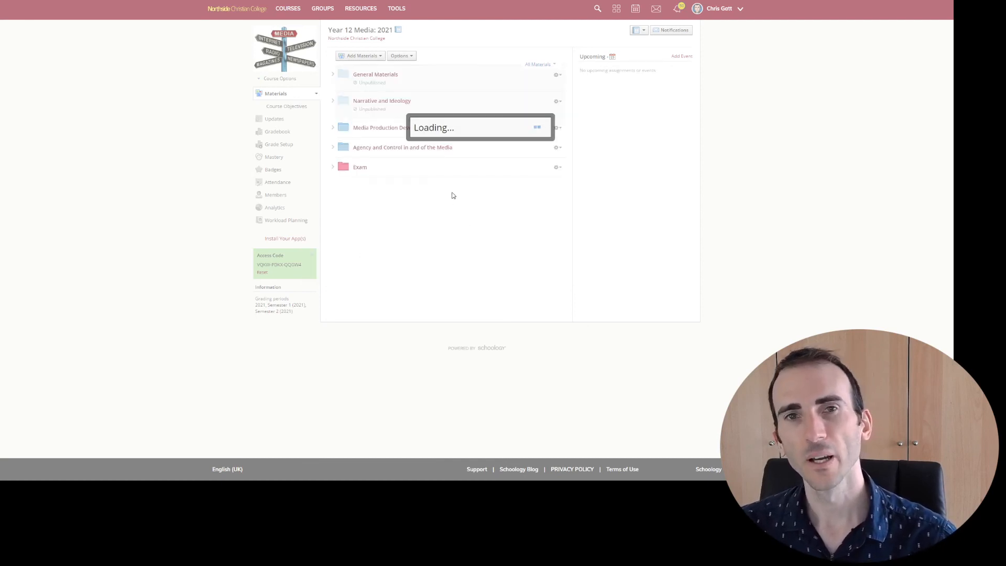
Expand the General Materials folder and examine the actions available for the 2019 Unit 3 & 4 Media Student Course Outline PDF.
{"action": "left_click", "coordinate": [333, 77]}
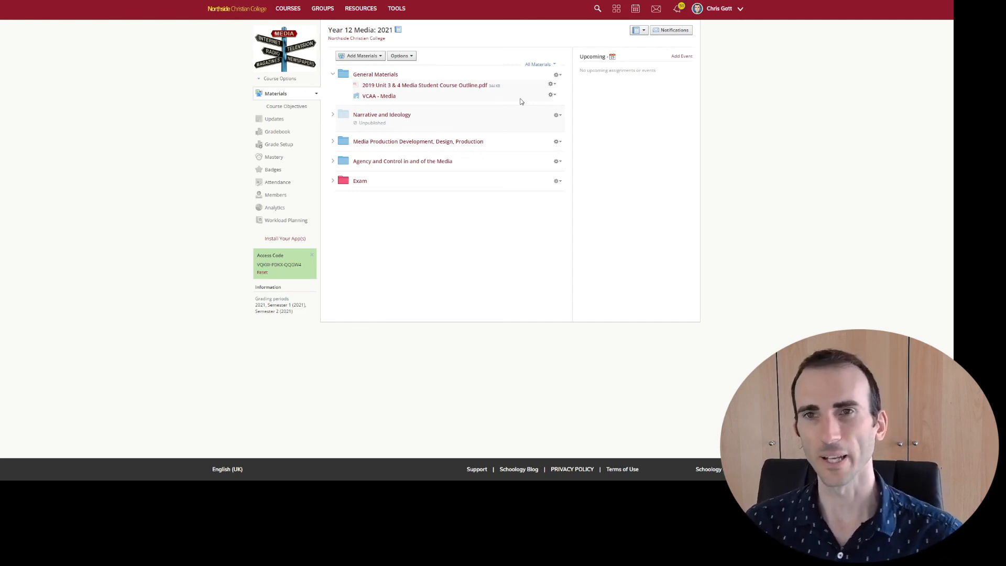
{"action": "left_click", "coordinate": [553, 84]}
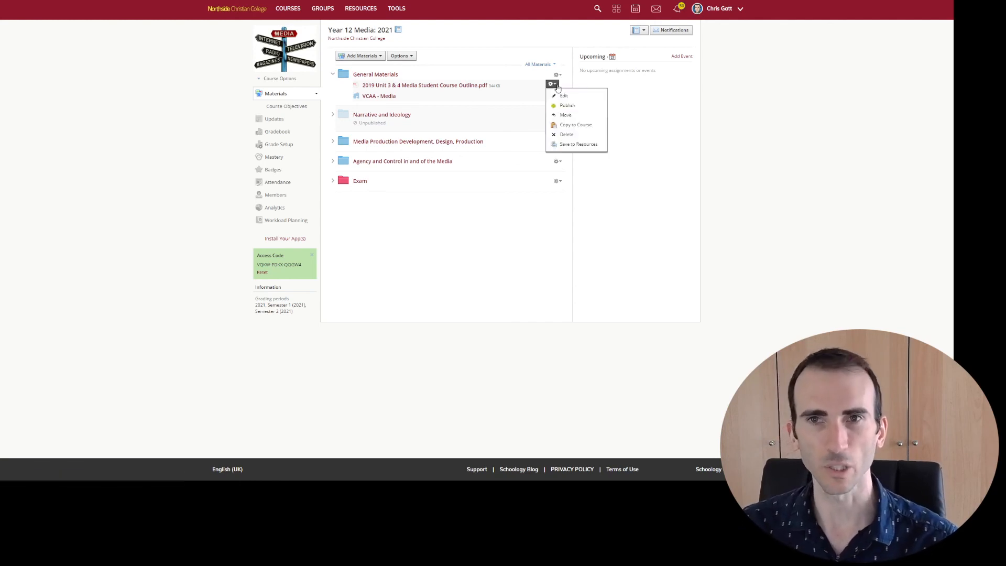
{"action": "left_click", "coordinate": [557, 86]}
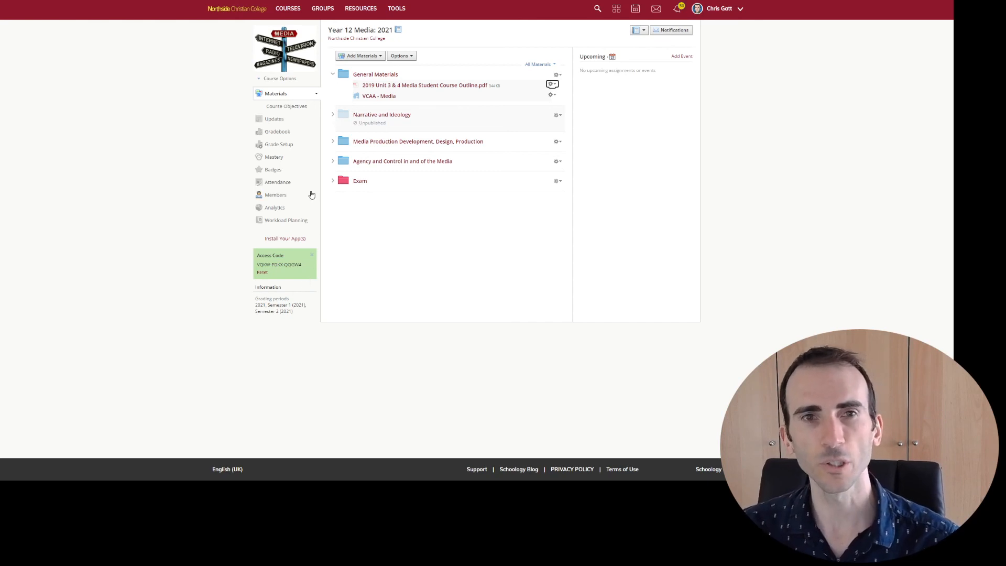
Try selecting six people to add as members of the Year 12 Media 2021 section, and cancel without adding them.
{"action": "left_click", "coordinate": [276, 197]}
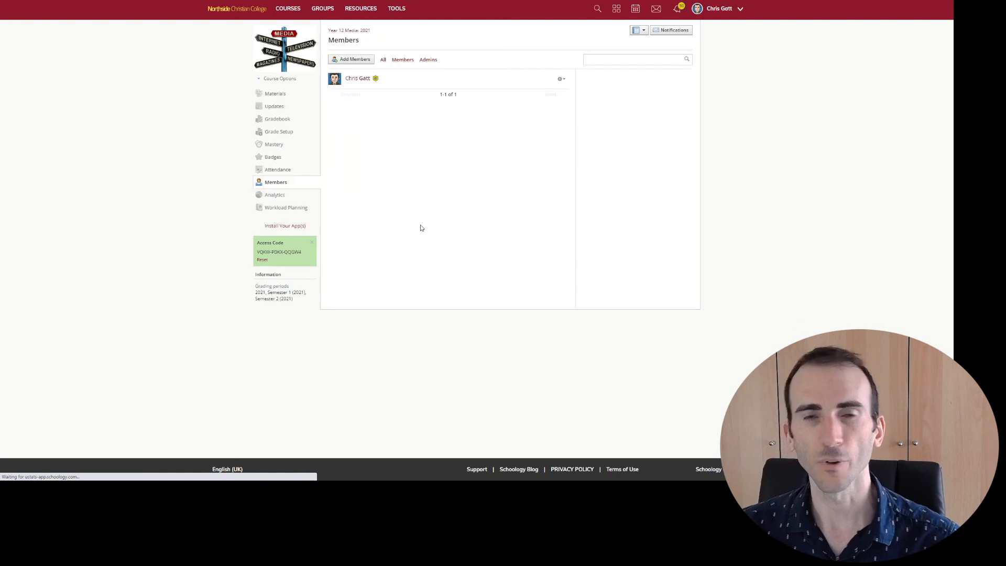
{"action": "left_click", "coordinate": [351, 59]}
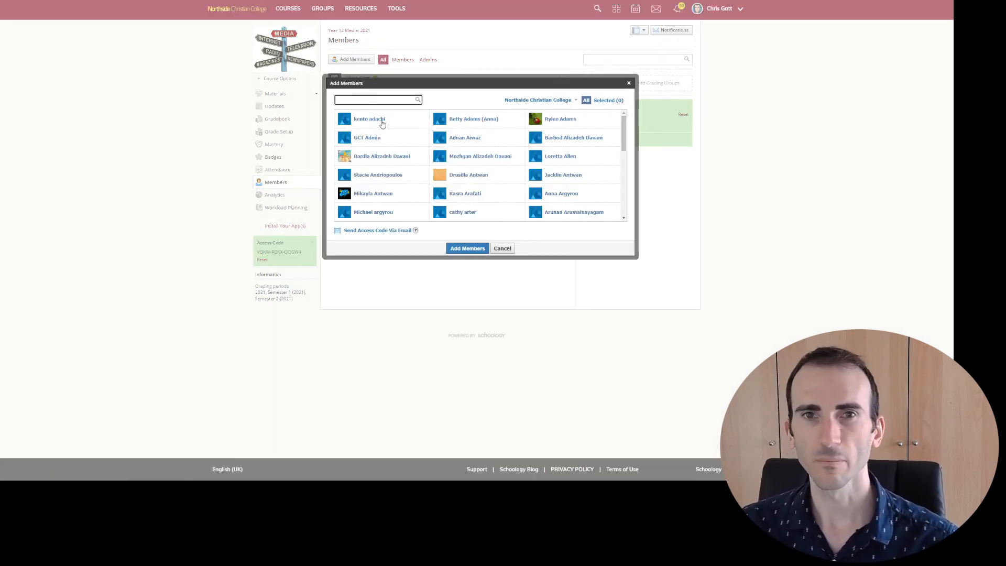
{"action": "left_click", "coordinate": [375, 119]}
{"action": "left_click", "coordinate": [472, 120]}
{"action": "left_click", "coordinate": [561, 120]}
{"action": "left_click", "coordinate": [550, 176]}
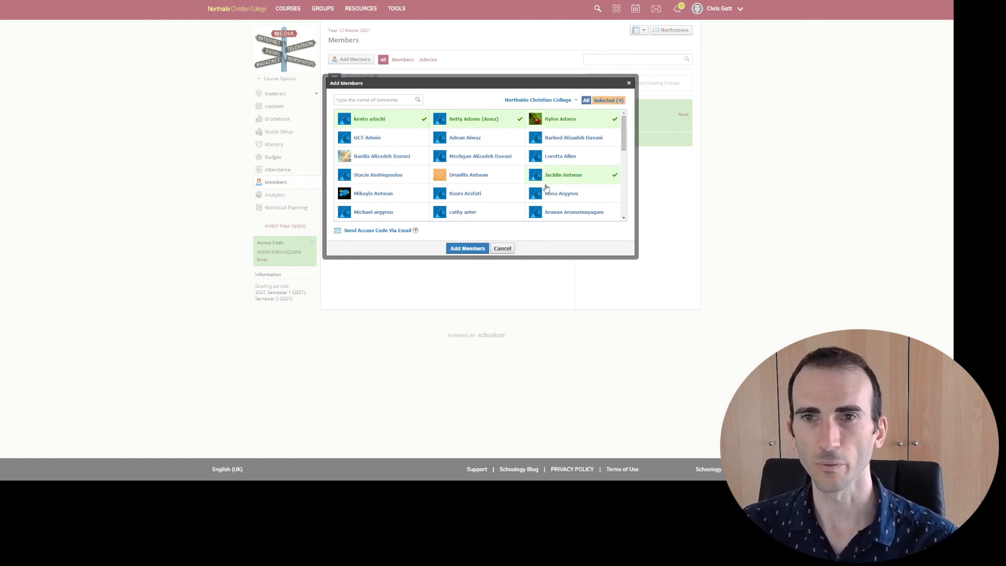
{"action": "left_click", "coordinate": [469, 175]}
{"action": "left_click", "coordinate": [390, 175]}
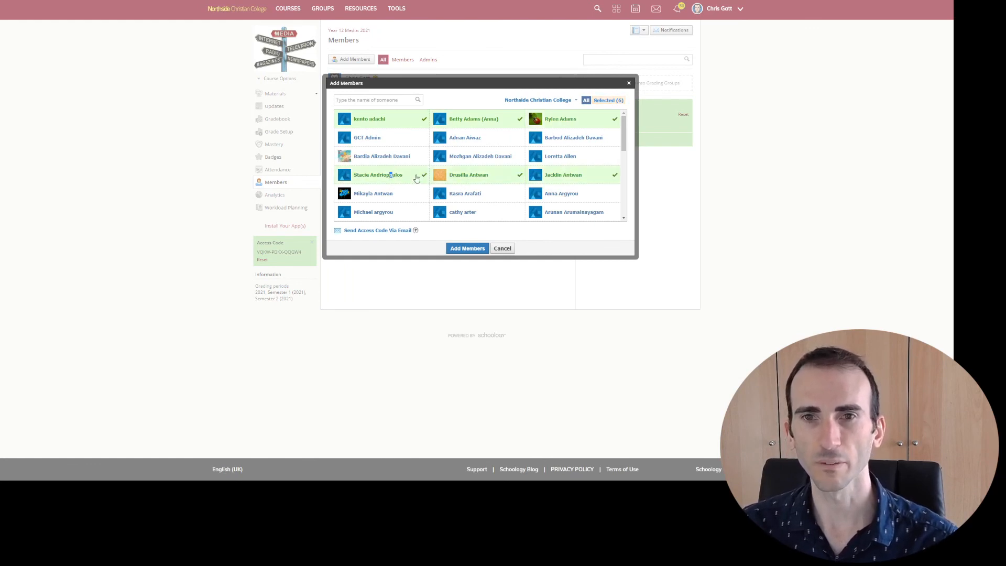
{"action": "left_click", "coordinate": [502, 249]}
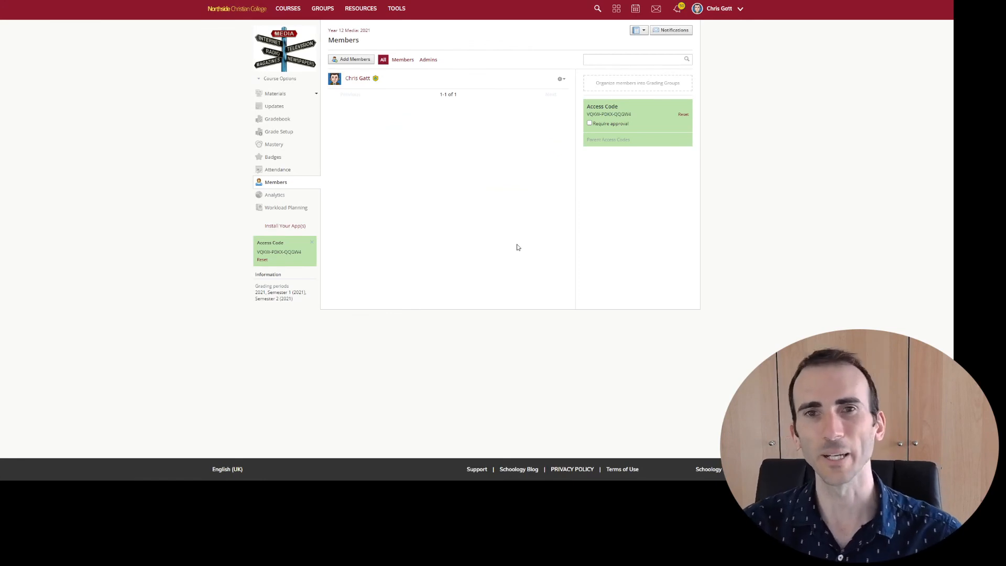